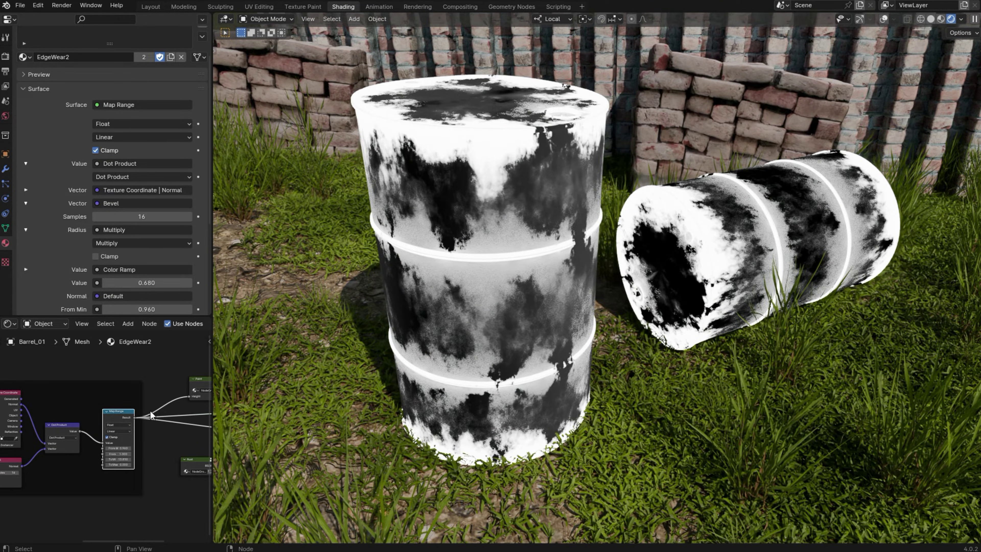
# - Preview the paint-and-rust Mix Shader and drag the Color Ramp to adjust the rust amount
pyautogui.moveTo(187, 423); pyautogui.dragTo(73, 426, button='middle')
pyautogui.keyDown('ctrl'); pyautogui.keyDown('shift'); pyautogui.click(141, 425); pyautogui.keyUp('shift'); pyautogui.keyUp('ctrl')
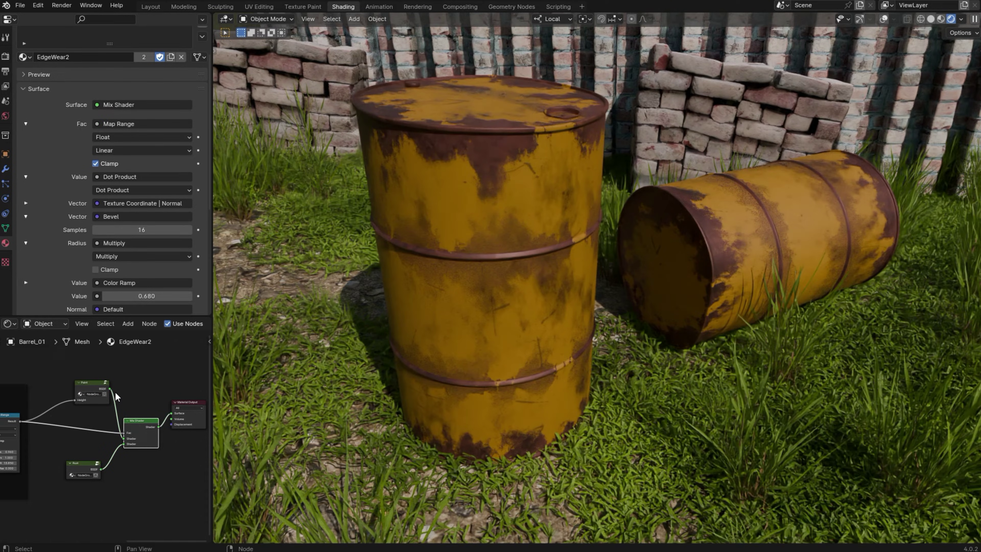
pyautogui.moveTo(132, 296)
pyautogui.mouseDown()
pyautogui.moveTo(197, 296)
pyautogui.moveTo(108, 296)
pyautogui.moveTo(138, 297)
pyautogui.mouseUp()
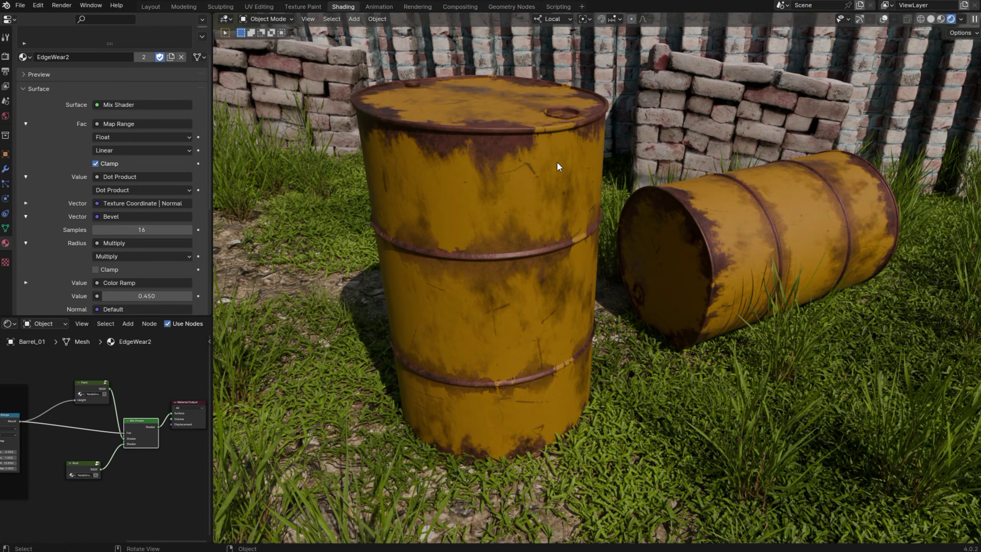
pyautogui.moveTo(564, 155)
pyautogui.mouseDown(button='middle')
pyautogui.moveTo(547, 164)
pyautogui.moveTo(567, 153)
pyautogui.mouseUp(button='middle')
pyautogui.scroll(2, 541, 162)
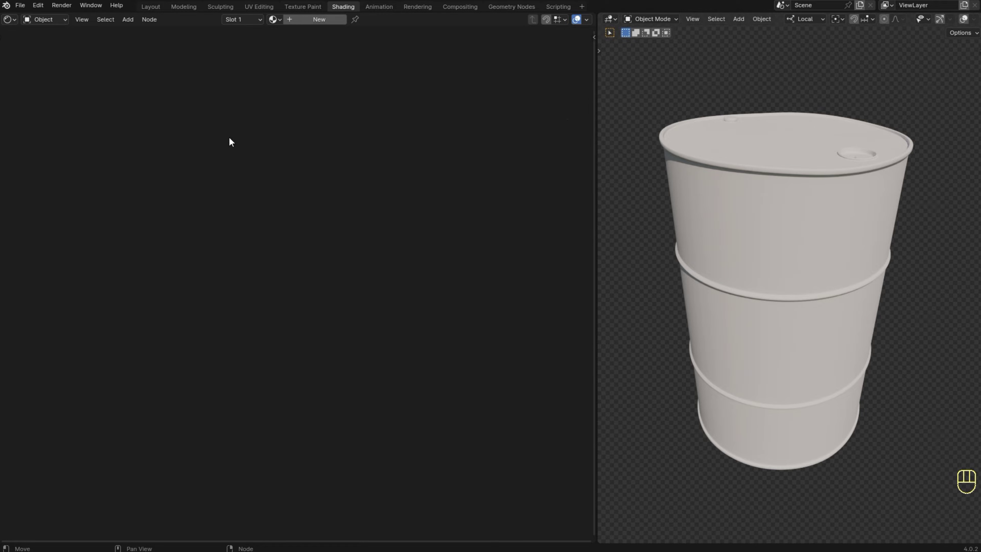
# - Open Preferences at Add-ons and filter the list by 'node' to check Node Wrangler
pyautogui.click(38, 5)
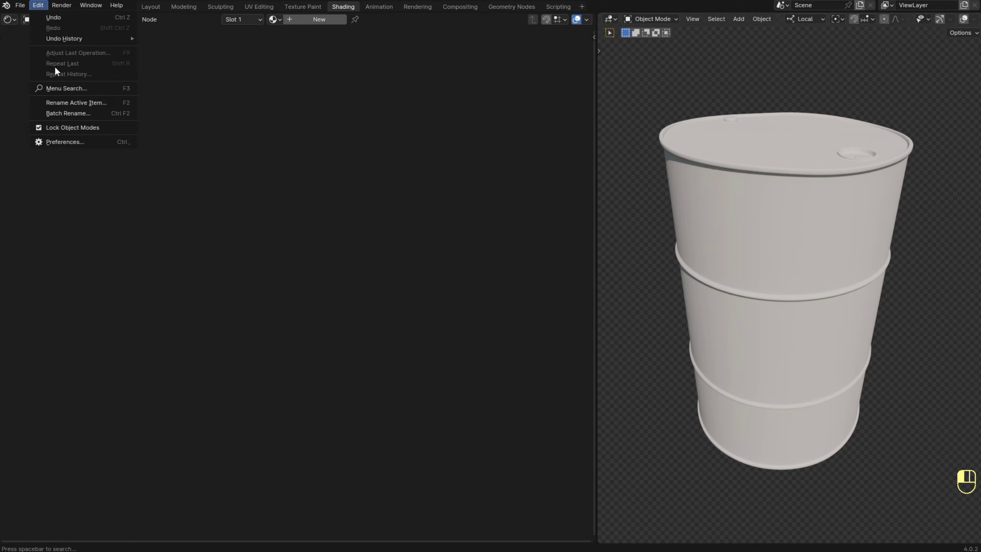
pyautogui.click(69, 142)
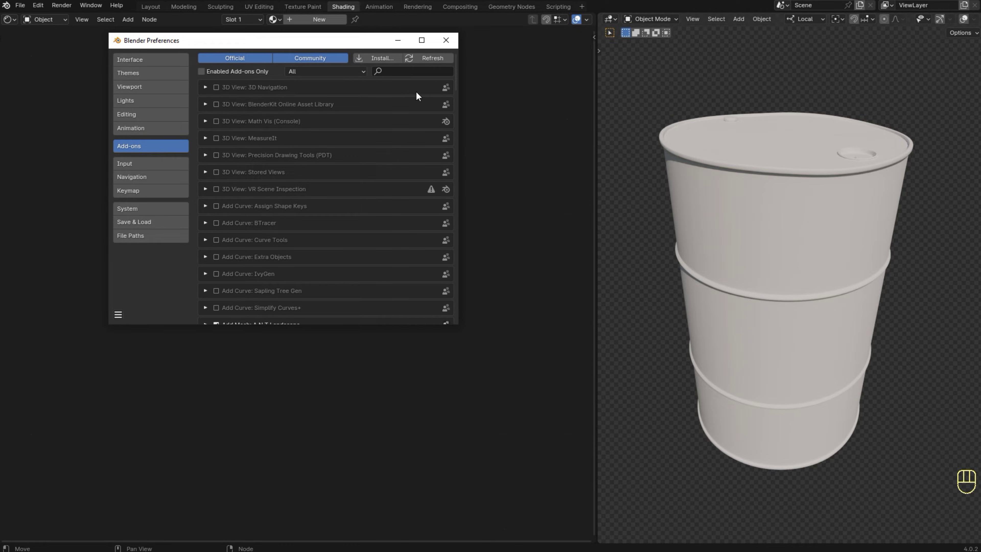
pyautogui.click(429, 71)
pyautogui.write('node')
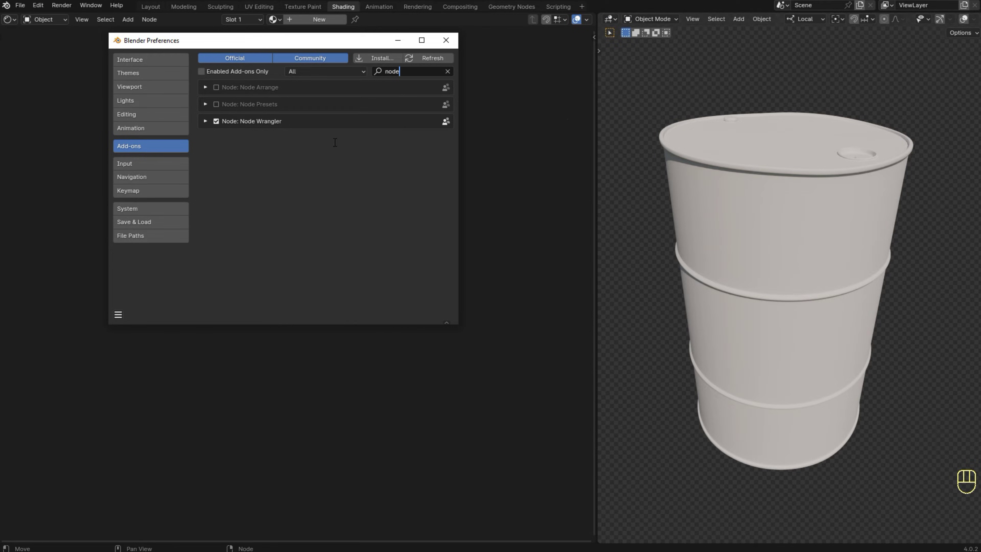
# - Close Preferences and create a new material for the barrel named 'Barrel'
pyautogui.click(446, 41)
pyautogui.click(305, 20)
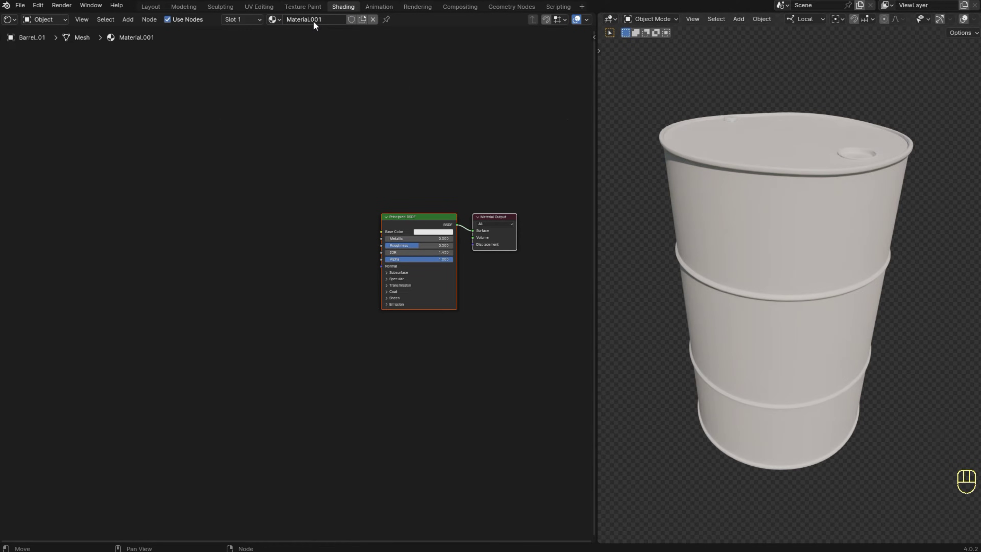
pyautogui.doubleClick(314, 20)
pyautogui.write('Barrel')
pyautogui.press('Return')
# - Add a Bevel node left of the shader and preview its normals on the barrel
pyautogui.scroll(1, 334, 166)
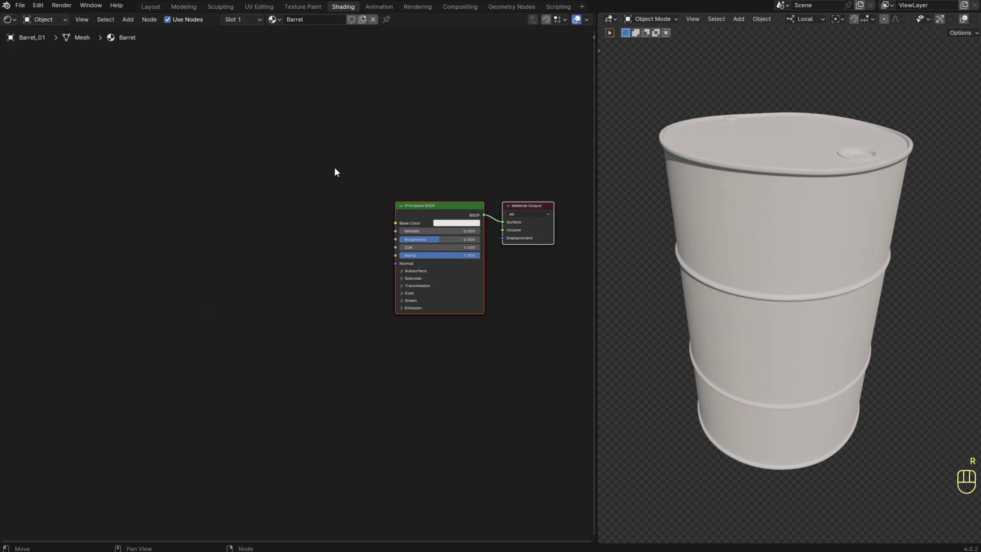
pyautogui.press('shift')
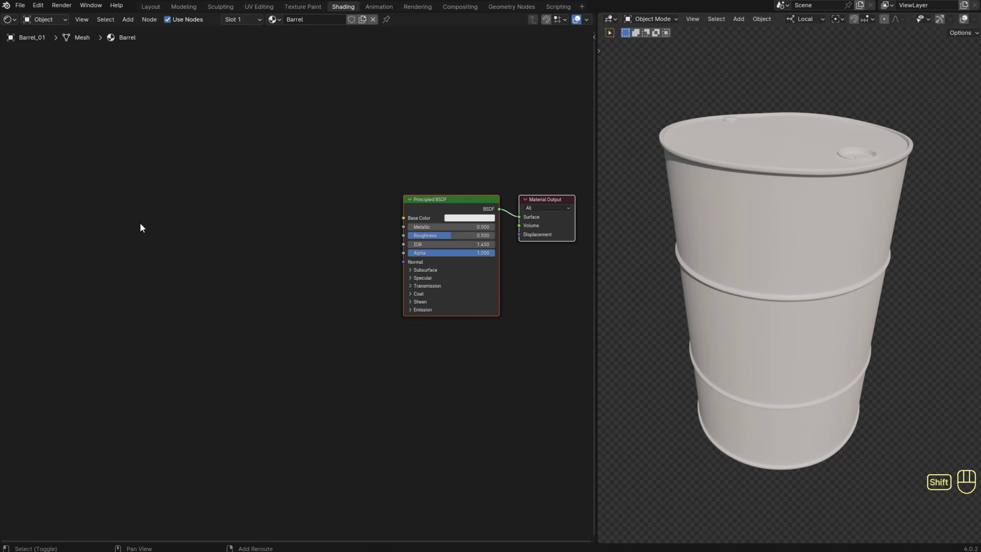
pyautogui.hotkey('shift', 'a')
pyautogui.click(148, 194)
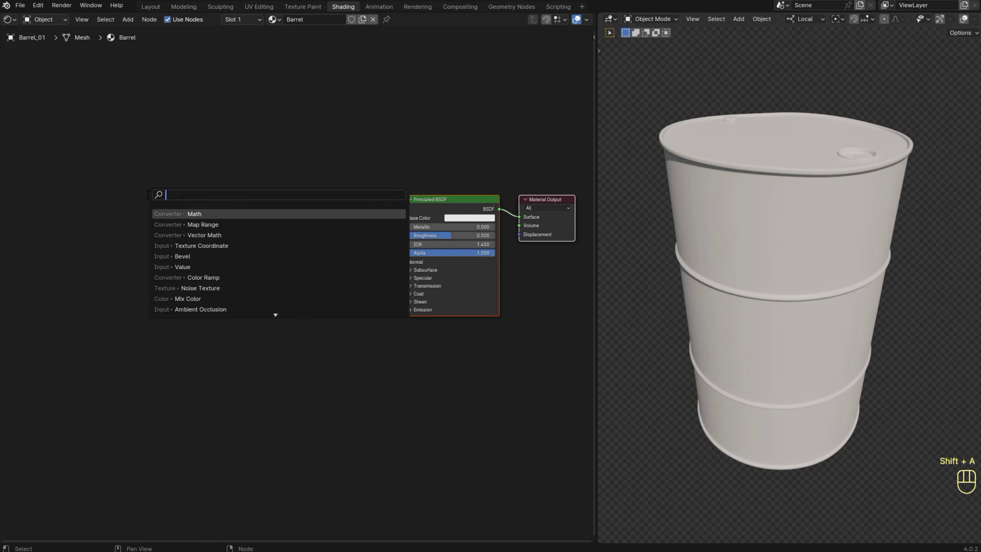
pyautogui.write('bev')
pyautogui.press('Return')
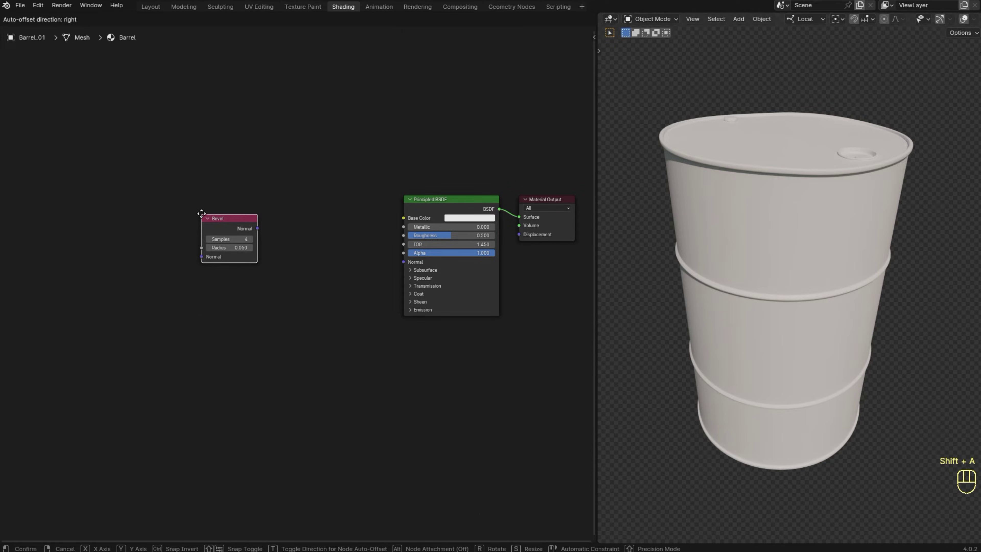
pyautogui.click(194, 235)
pyautogui.hotkey('ctrl', 'shift')
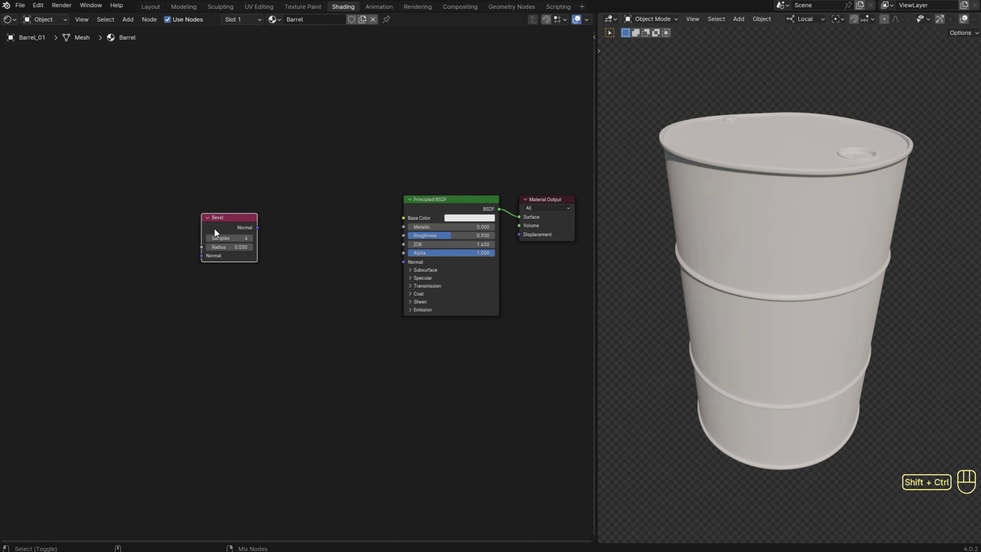
pyautogui.keyDown('ctrl'); pyautogui.keyDown('shift'); pyautogui.click(214, 228); pyautogui.keyUp('shift'); pyautogui.keyUp('ctrl')
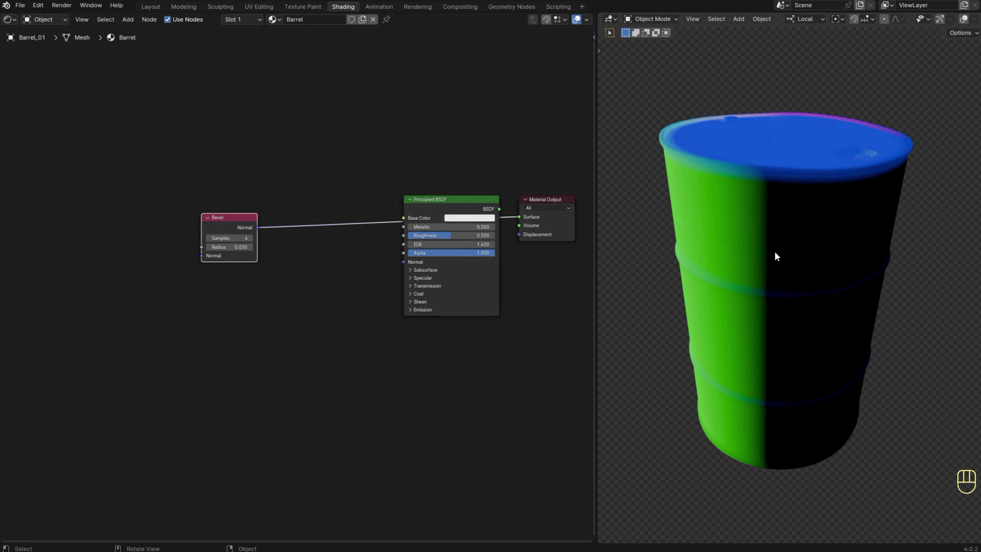
# - Try larger bevel radii, settle on Radius 0.050, and set Samples to 16
pyautogui.scroll(2, 229, 243)
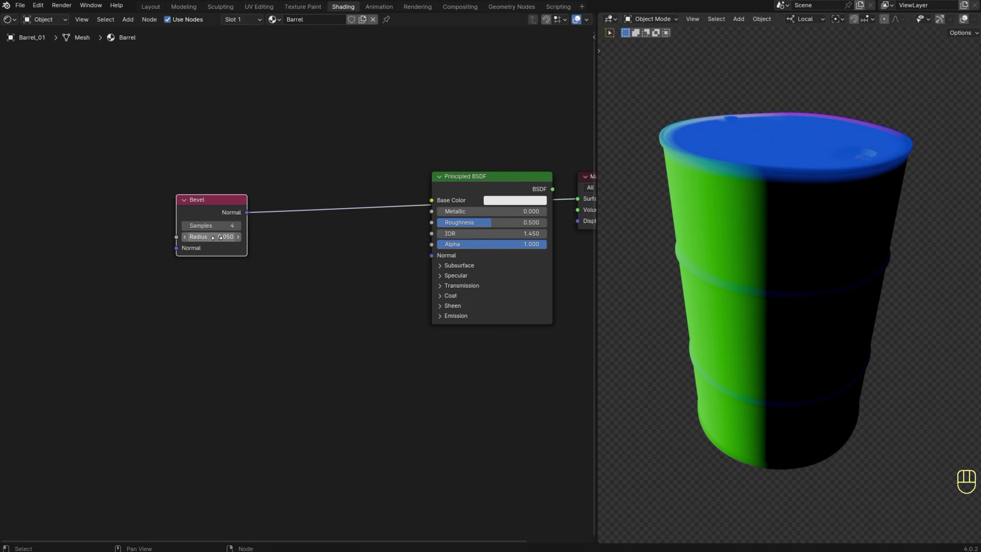
pyautogui.keyDown('shift'); pyautogui.moveTo(217, 238); pyautogui.dragTo(251, 237); pyautogui.keyUp('shift')
pyautogui.keyDown('ctrl'); pyautogui.moveTo(786, 239); pyautogui.dragTo(701, 236, button='middle'); pyautogui.keyUp('ctrl')
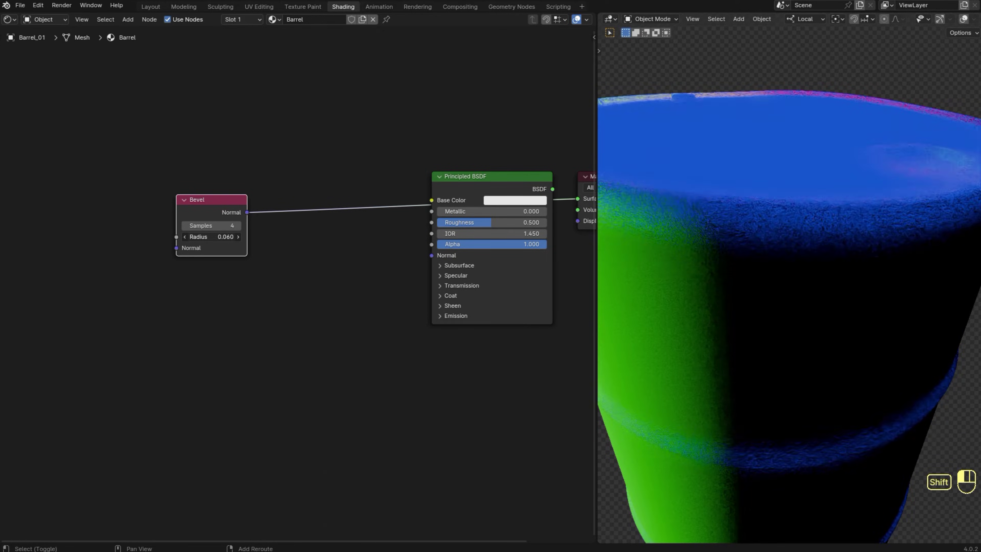
pyautogui.keyDown('shift'); pyautogui.moveTo(226, 236); pyautogui.dragTo(208, 237); pyautogui.keyUp('shift')
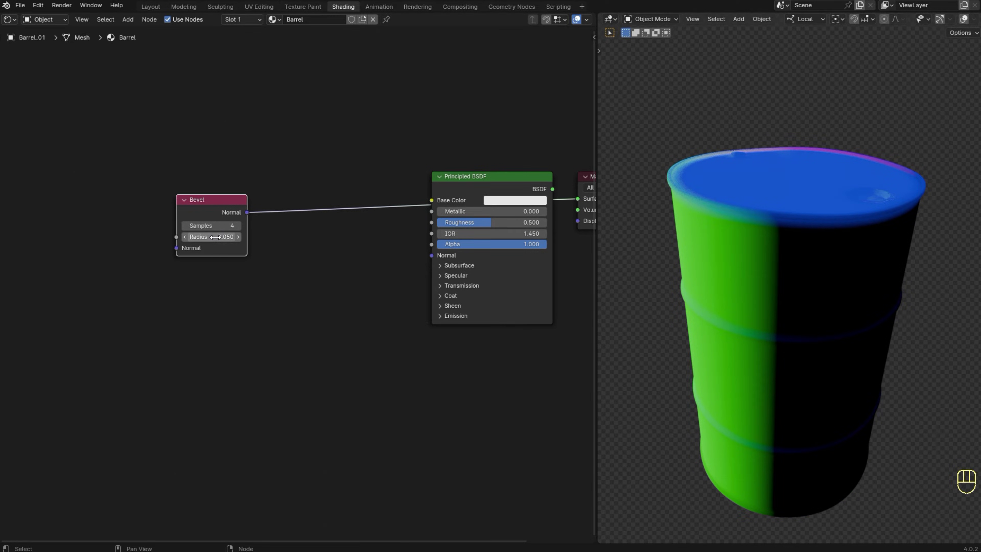
pyautogui.click(217, 225)
pyautogui.write('16')
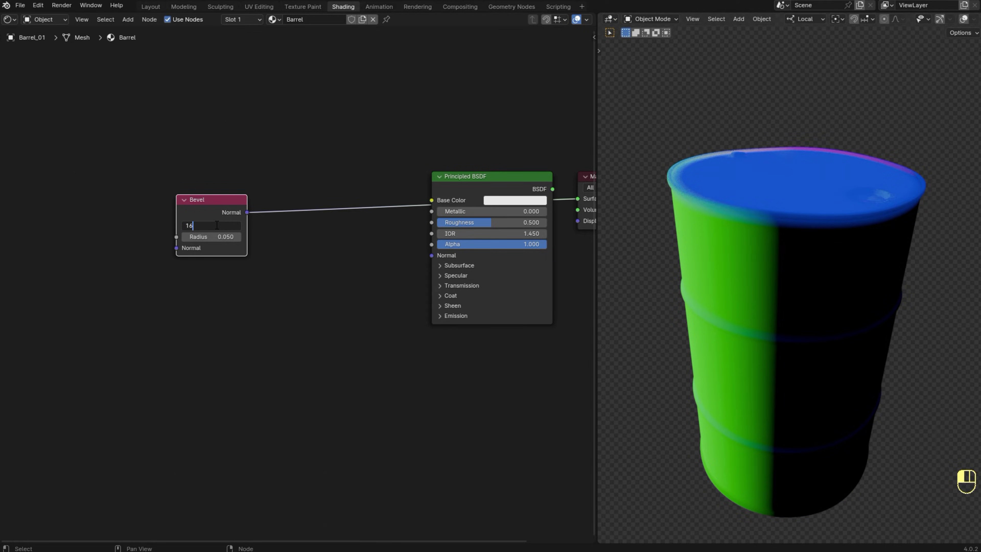
pyautogui.press('Return')
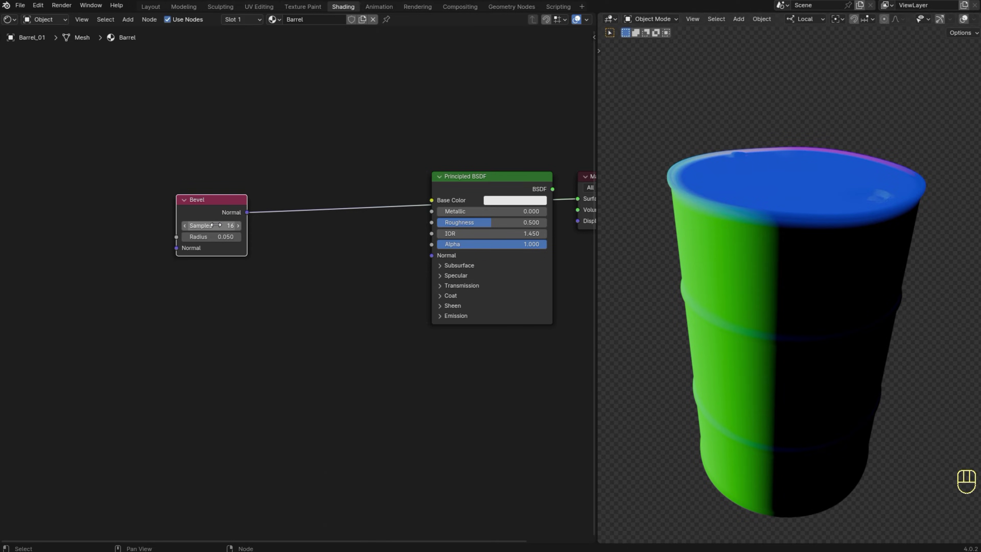
# - Move the Bevel node down and add a Texture Coordinate node above it
pyautogui.moveTo(222, 203); pyautogui.dragTo(223, 278)
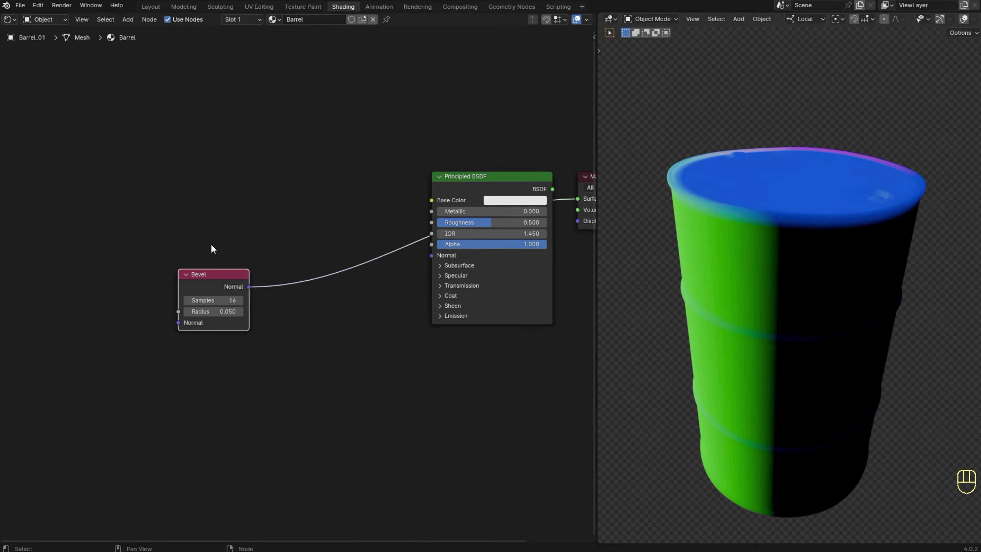
pyautogui.hotkey('shift', 'a')
pyautogui.write('te')
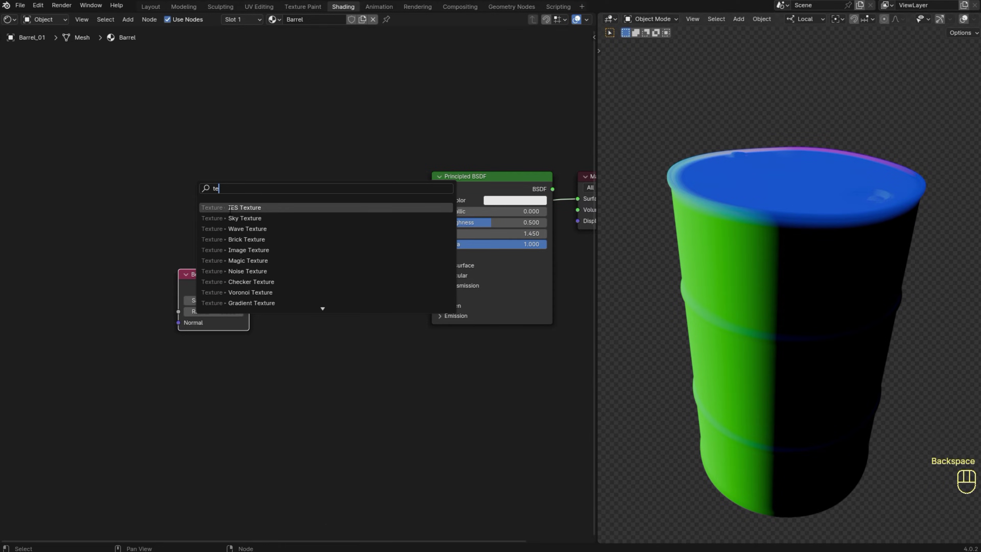
pyautogui.write('xture coo')
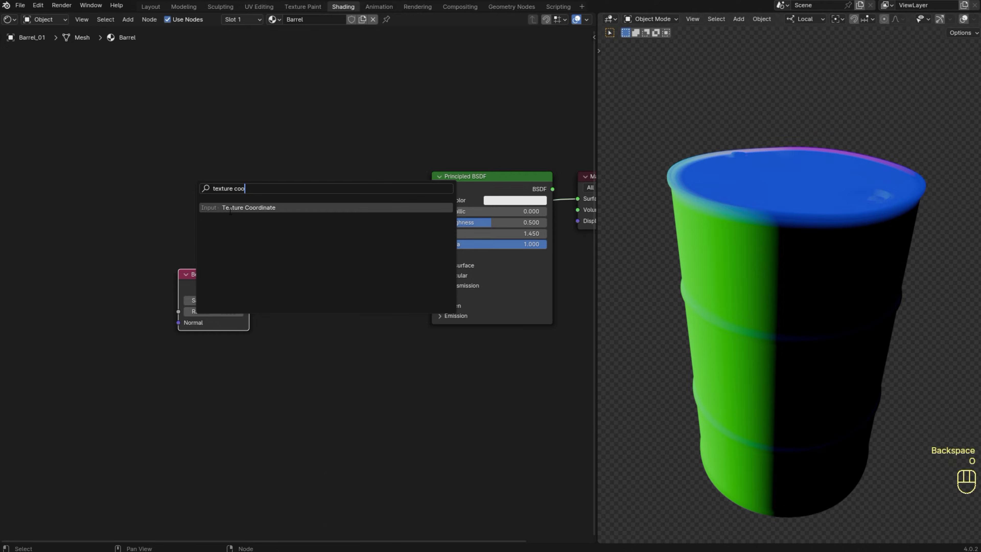
pyautogui.click(241, 208)
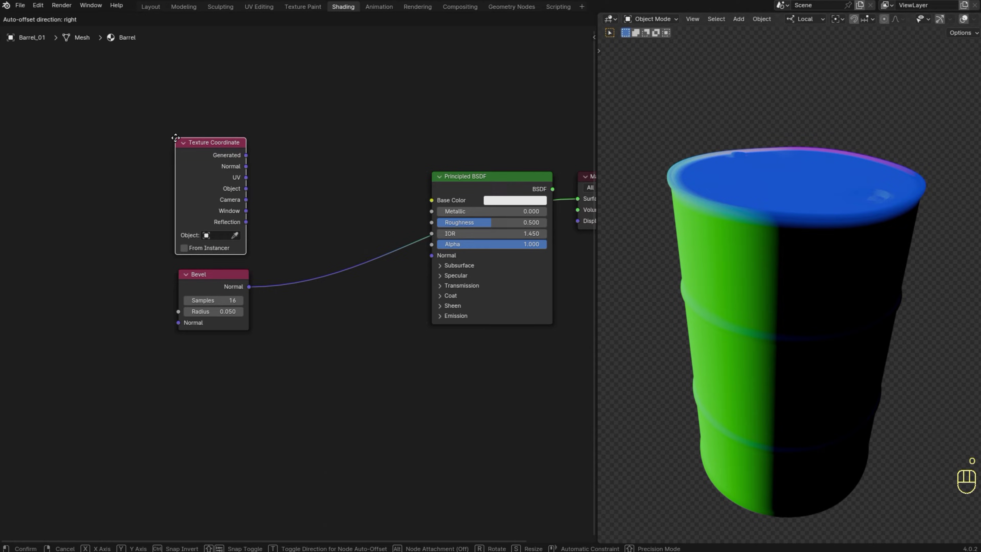
pyautogui.click(187, 174)
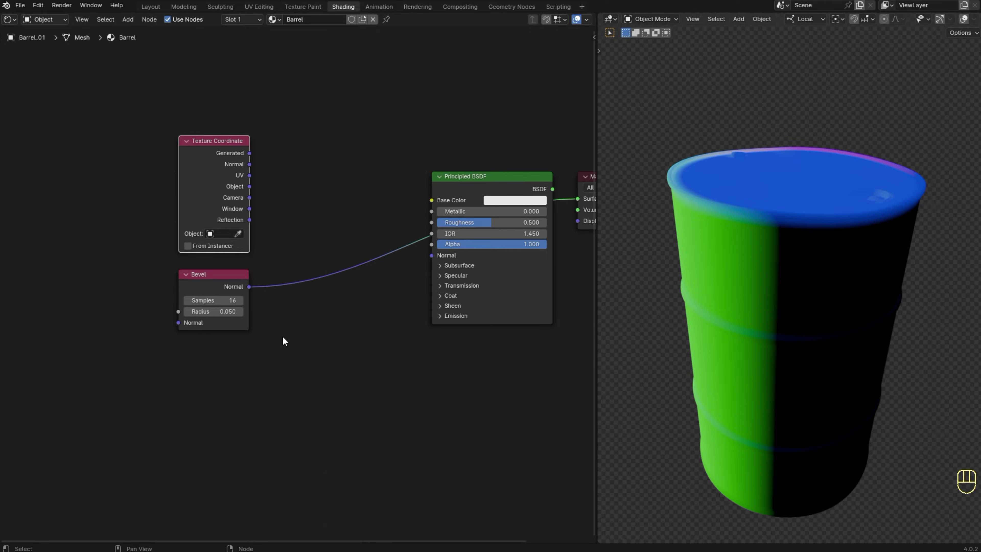
# - Insert a Vector Math node fed by the Bevel normal and the geometry Normal
pyautogui.press('shift')
pyautogui.hotkey('shift', 'a')
pyautogui.click(328, 315)
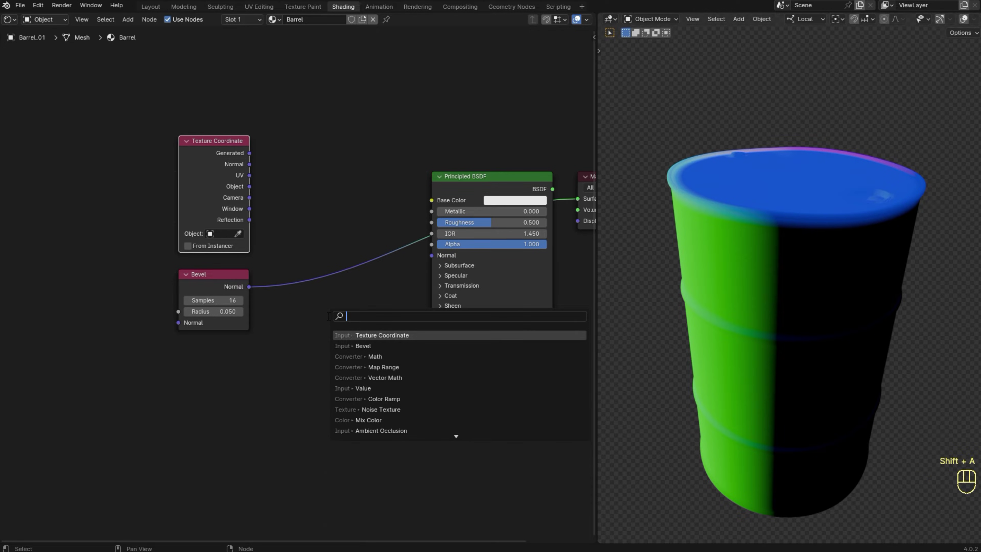
pyautogui.write('vector')
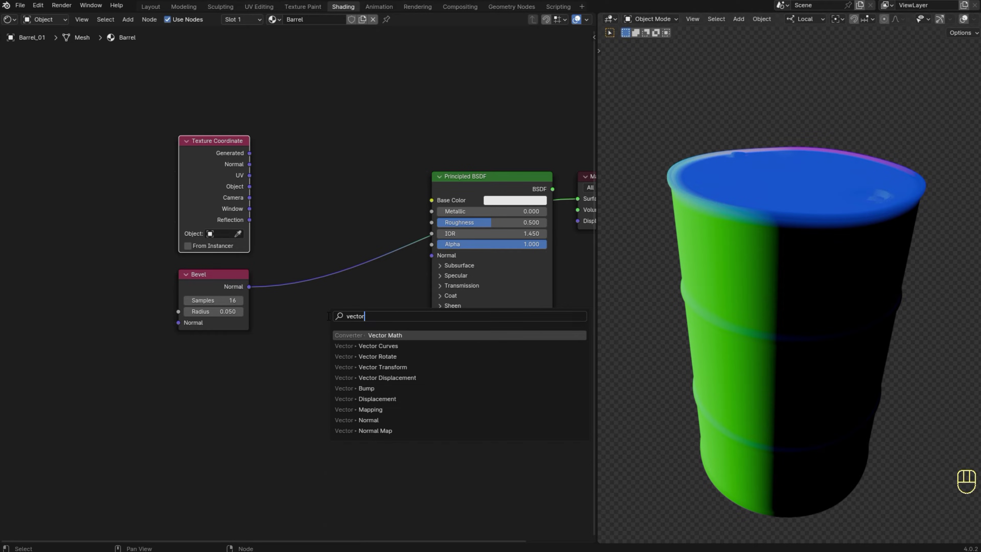
pyautogui.press('Return')
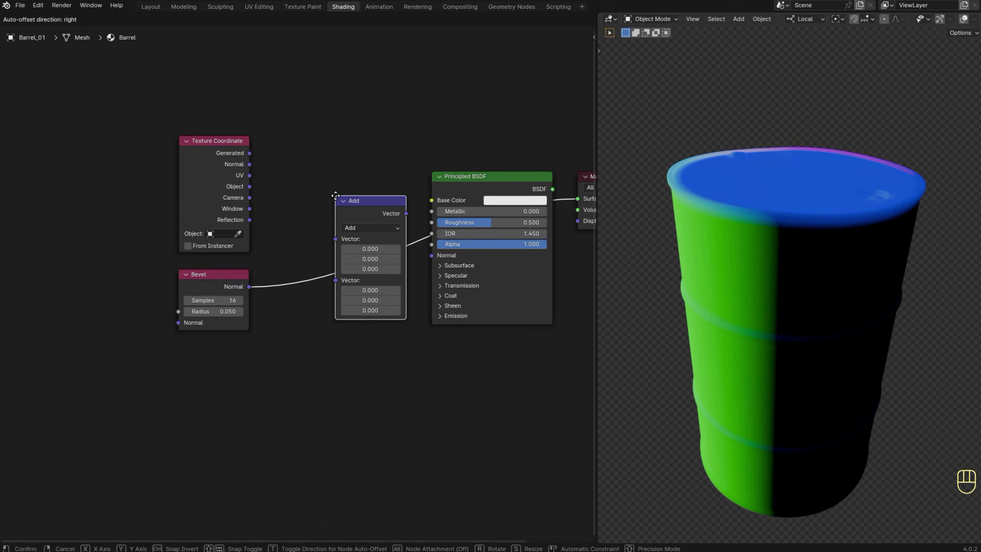
pyautogui.click(336, 200)
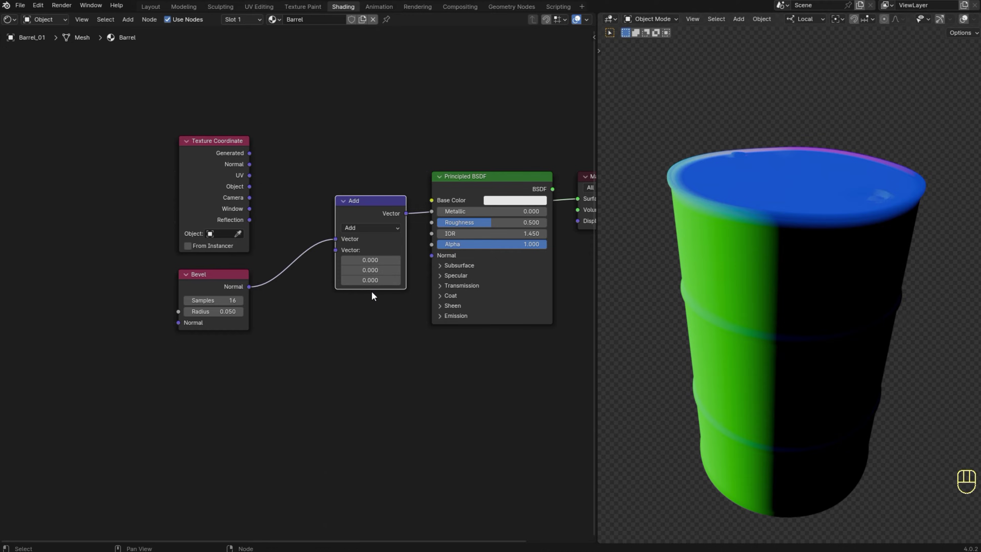
pyautogui.moveTo(334, 239); pyautogui.dragTo(335, 278)
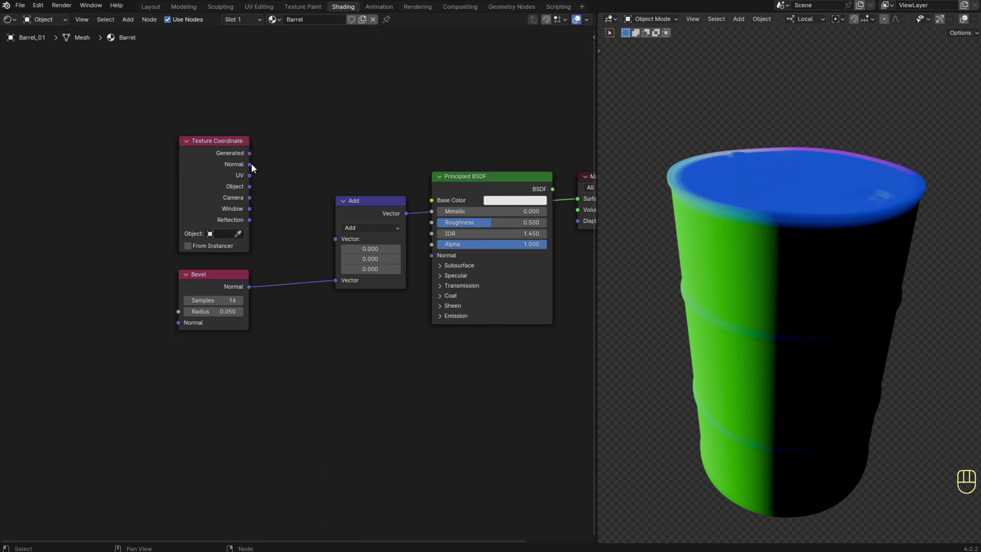
pyautogui.moveTo(251, 164)
pyautogui.mouseDown()
pyautogui.moveTo(298, 226)
pyautogui.moveTo(335, 239)
pyautogui.mouseUp()
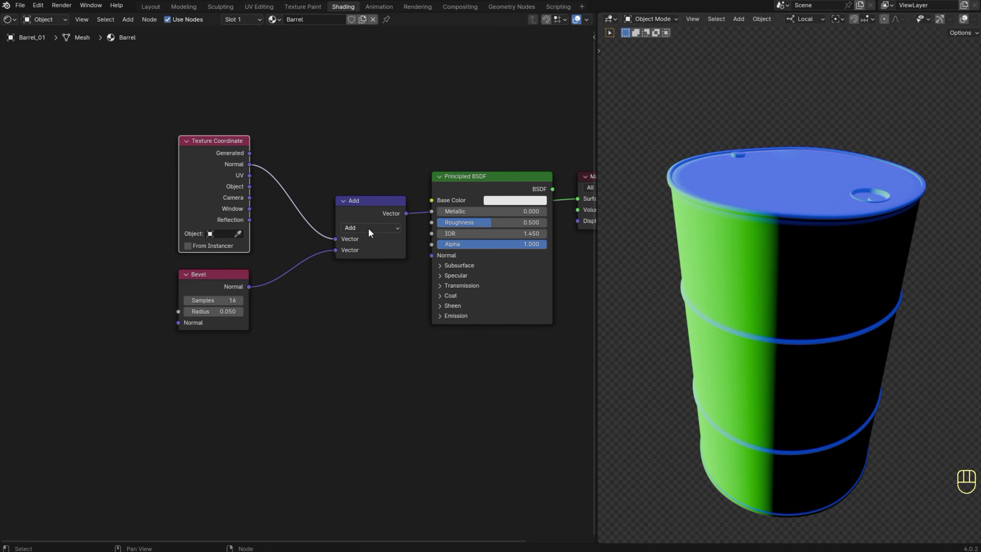
# - Switch the Vector Math operation to Dot Product, preview it, and select the three nodes
pyautogui.click(368, 227)
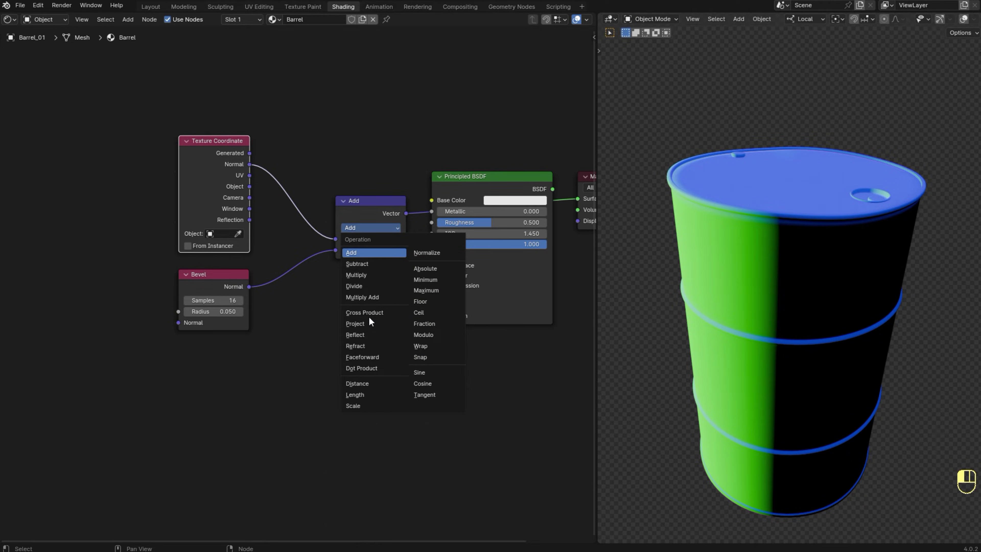
pyautogui.click(361, 367)
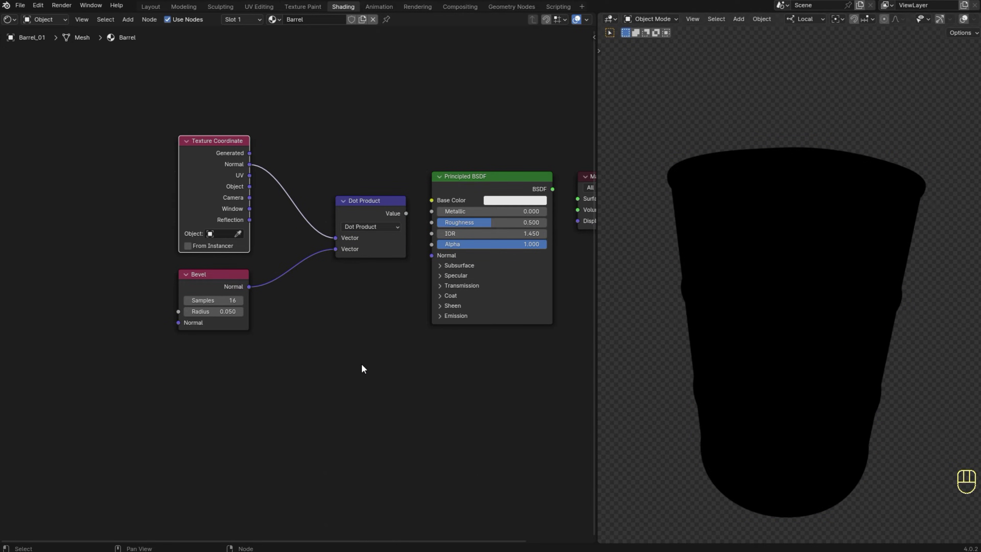
pyautogui.keyDown('ctrl'); pyautogui.keyDown('shift'); pyautogui.click(365, 209); pyautogui.keyUp('shift'); pyautogui.keyUp('ctrl')
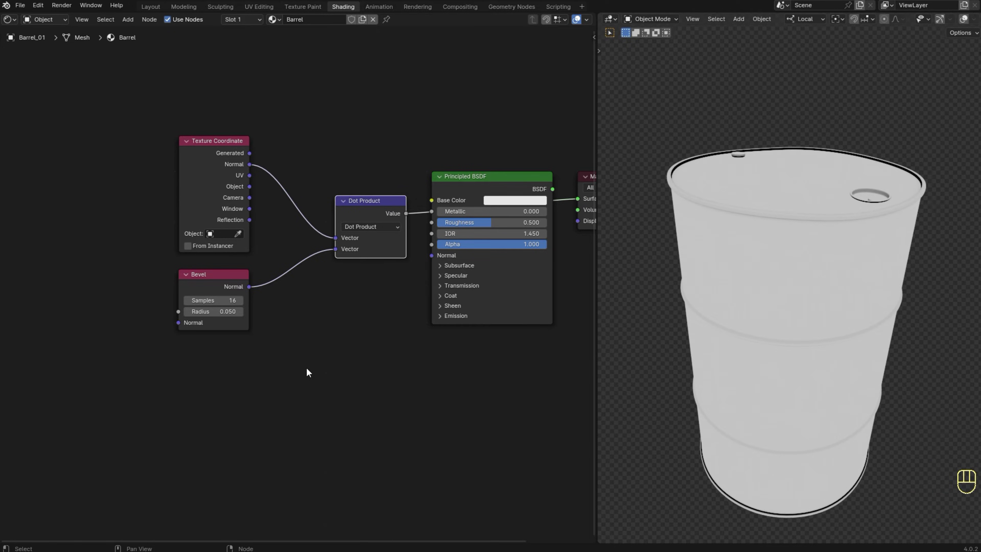
pyautogui.scroll(-1, 306, 368)
pyautogui.moveTo(169, 119); pyautogui.dragTo(345, 359)
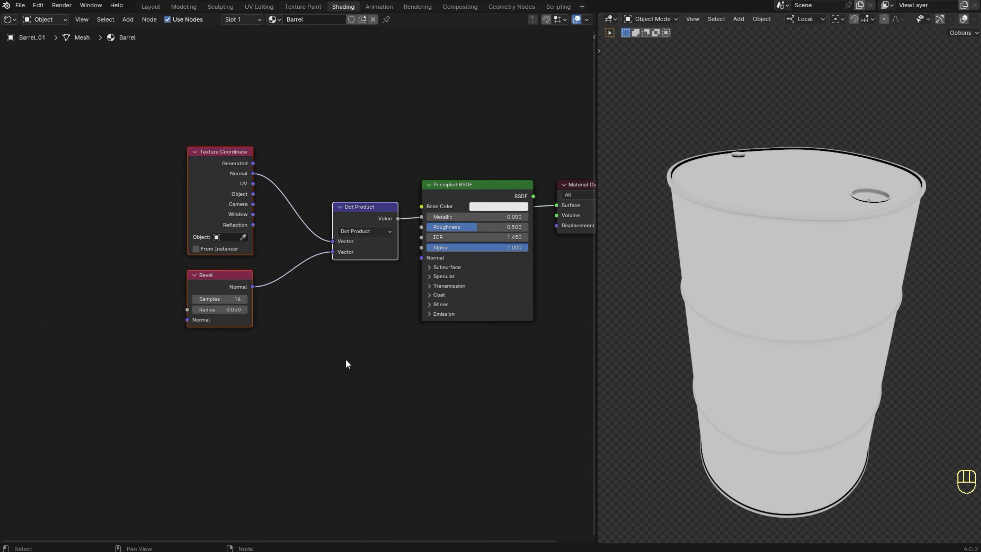
# - Move the Texture Coordinate, Bevel and Dot Product nodes further left and down
pyautogui.press('g')
pyautogui.click(254, 382)
pyautogui.click(325, 341)
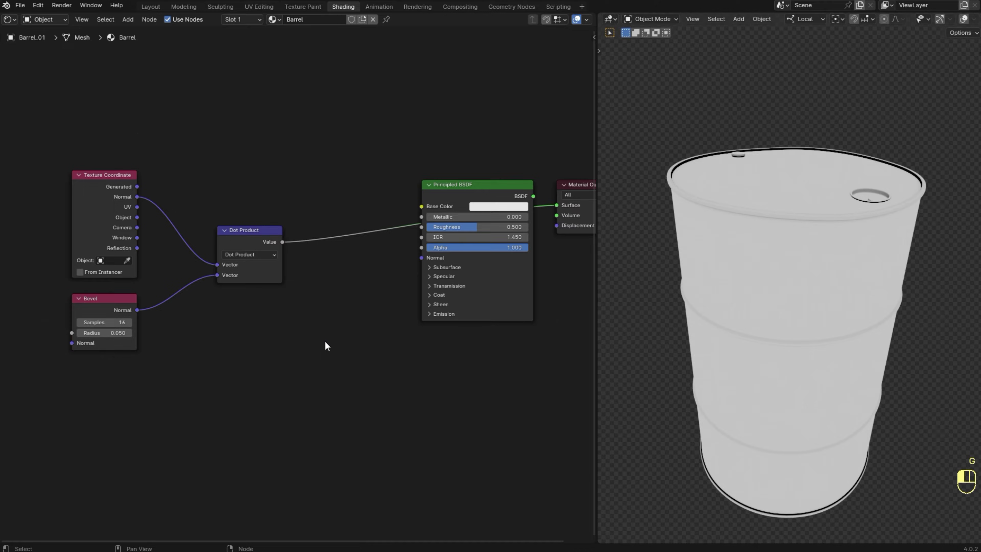
# - Drop a Map Range node onto the Dot Product to Base Color link
pyautogui.hotkey('shift', 'a')
pyautogui.click(325, 341)
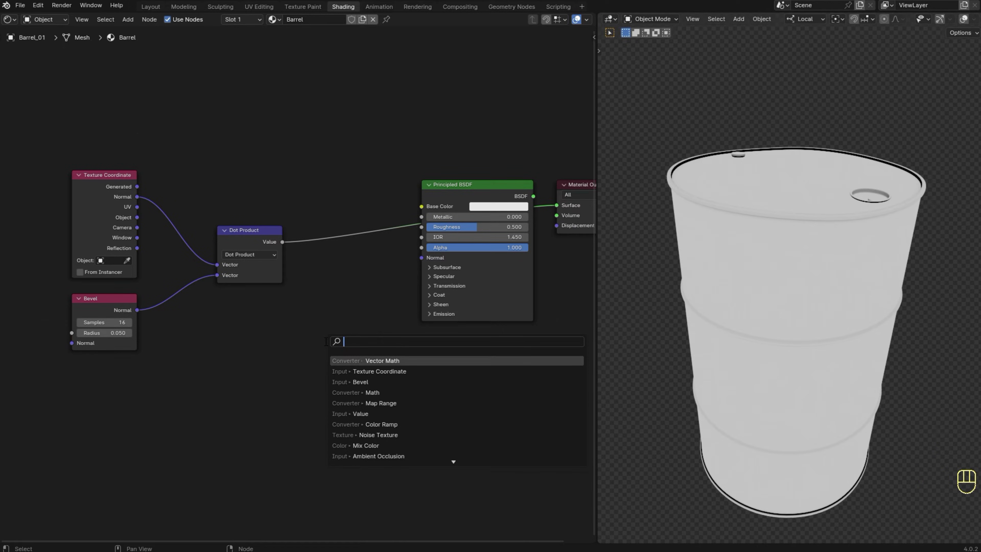
pyautogui.write('map ran')
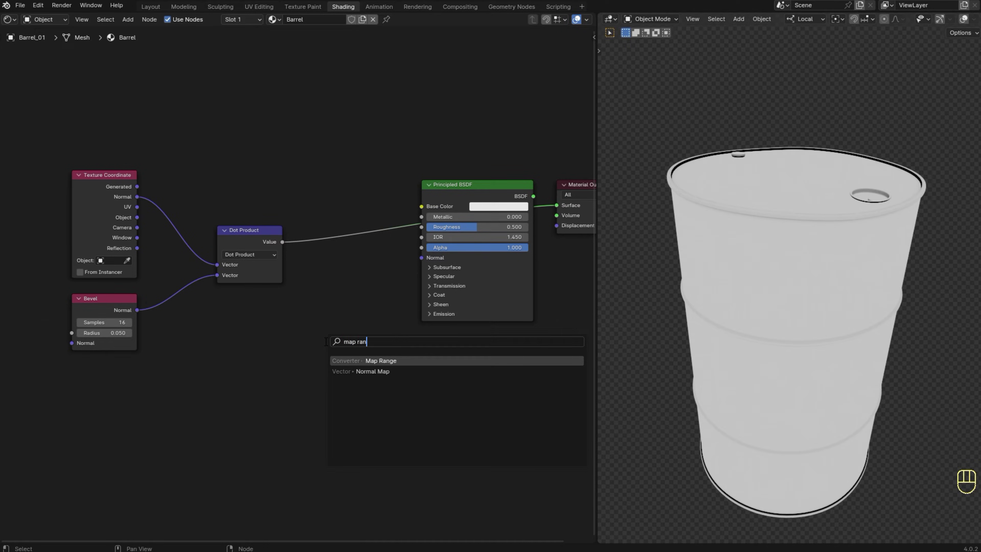
pyautogui.click(371, 361)
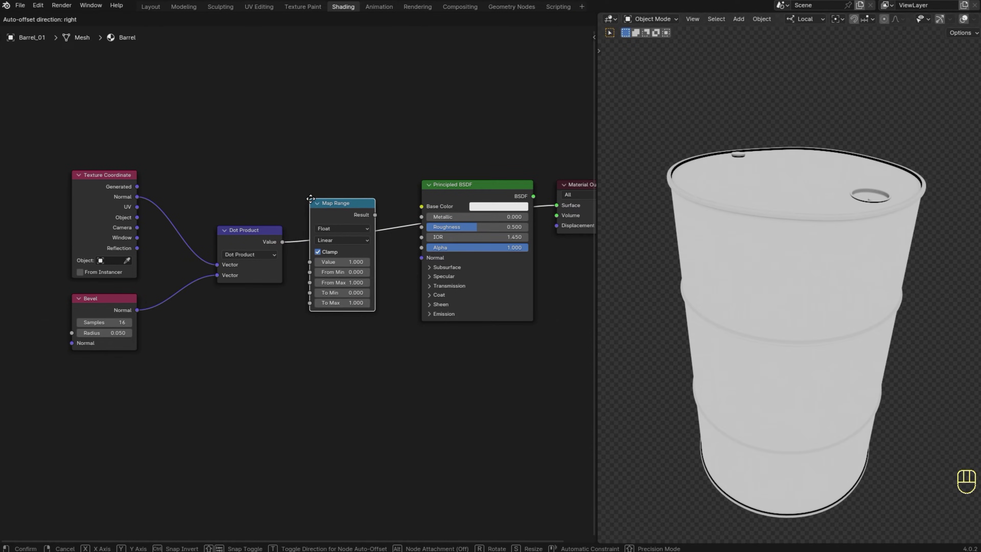
pyautogui.click(320, 193)
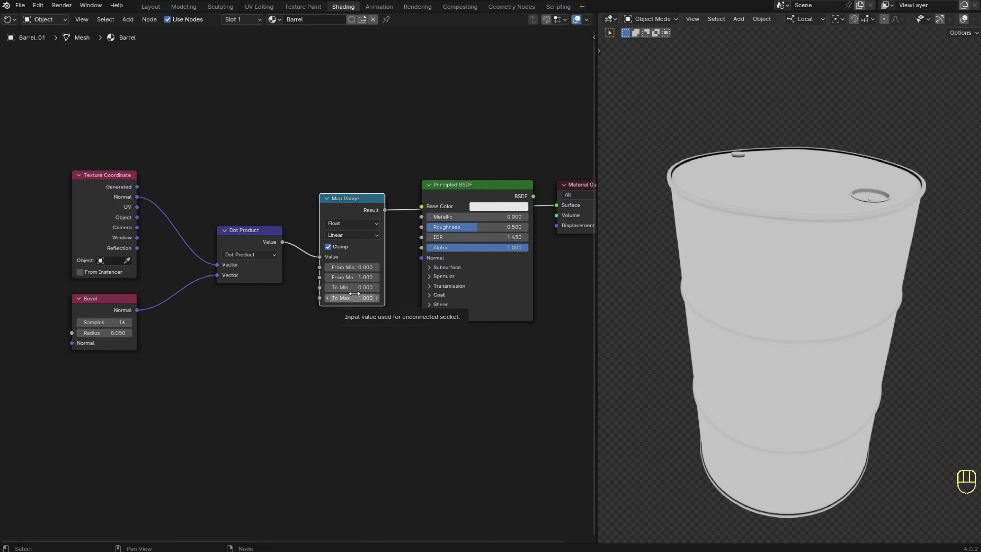
# - Set the Map Range From Min to 0.9, To Min to 1 and To Max to 0
pyautogui.click(366, 267)
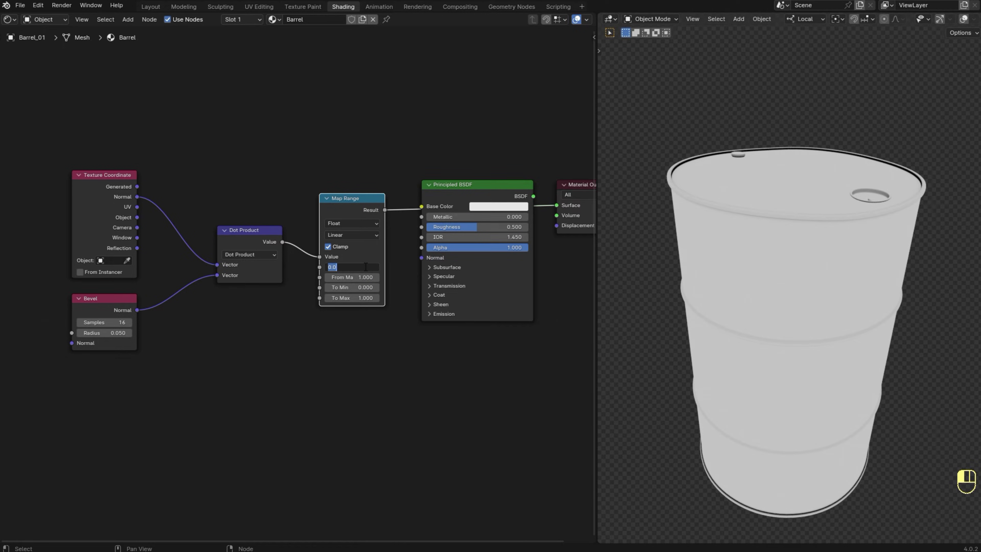
pyautogui.write('0.9')
pyautogui.press('Return')
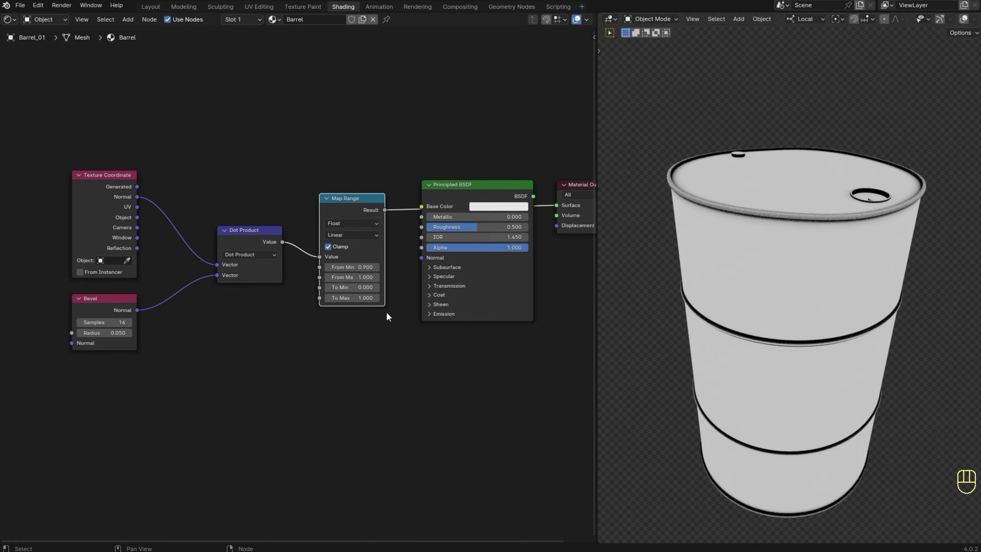
pyautogui.click(357, 287)
pyautogui.write('1')
pyautogui.press('Return')
pyautogui.click(356, 298)
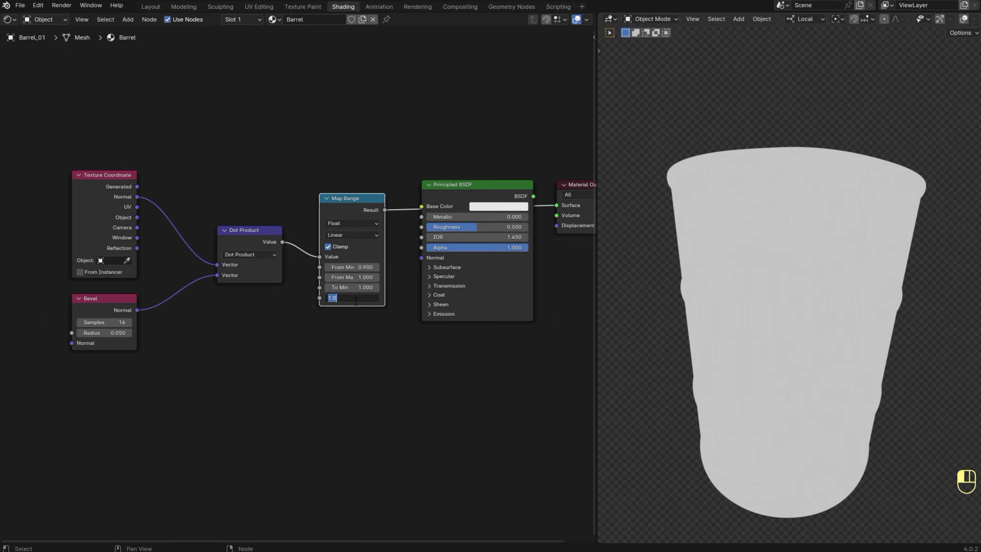
pyautogui.write('0')
pyautogui.press('Return')
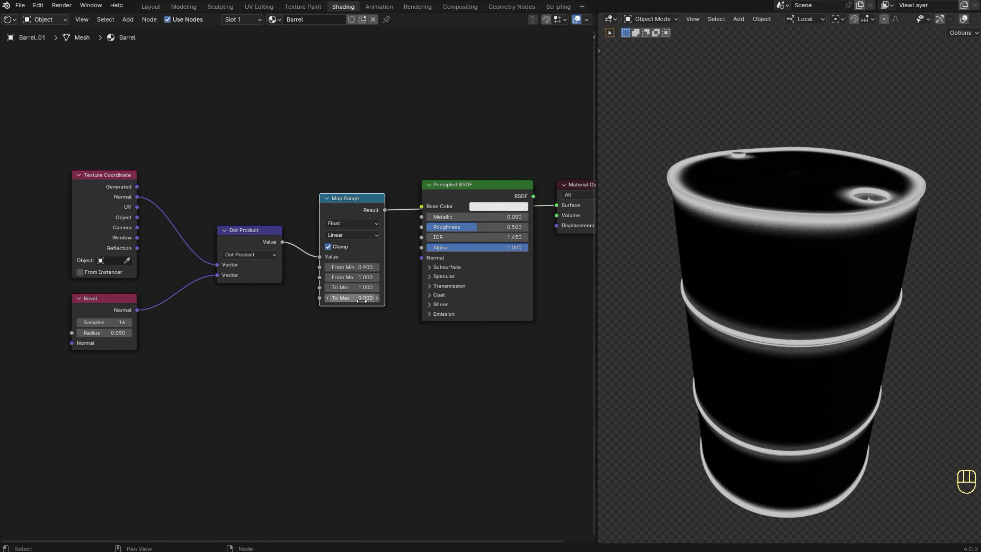
# - Raise the Map Range To Min to 15 so the barrel edges glow brightly
pyautogui.keyDown('shift'); pyautogui.moveTo(779, 228); pyautogui.dragTo(778, 180, button='middle'); pyautogui.keyUp('shift')
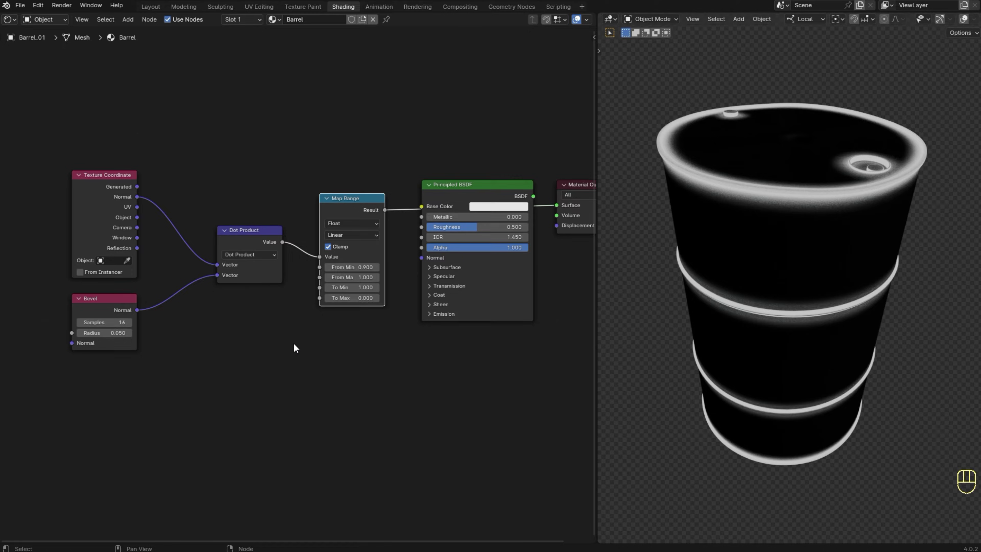
pyautogui.keyDown('shift'); pyautogui.moveTo(259, 363); pyautogui.dragTo(300, 375, button='middle'); pyautogui.keyUp('shift')
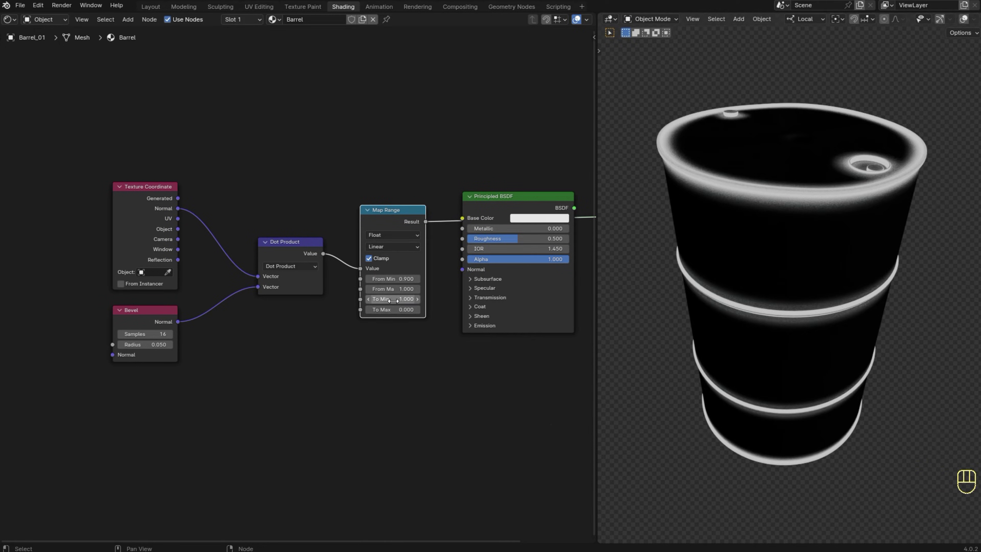
pyautogui.keyDown('shift'); pyautogui.moveTo(392, 298); pyautogui.dragTo(414, 298); pyautogui.keyUp('shift')
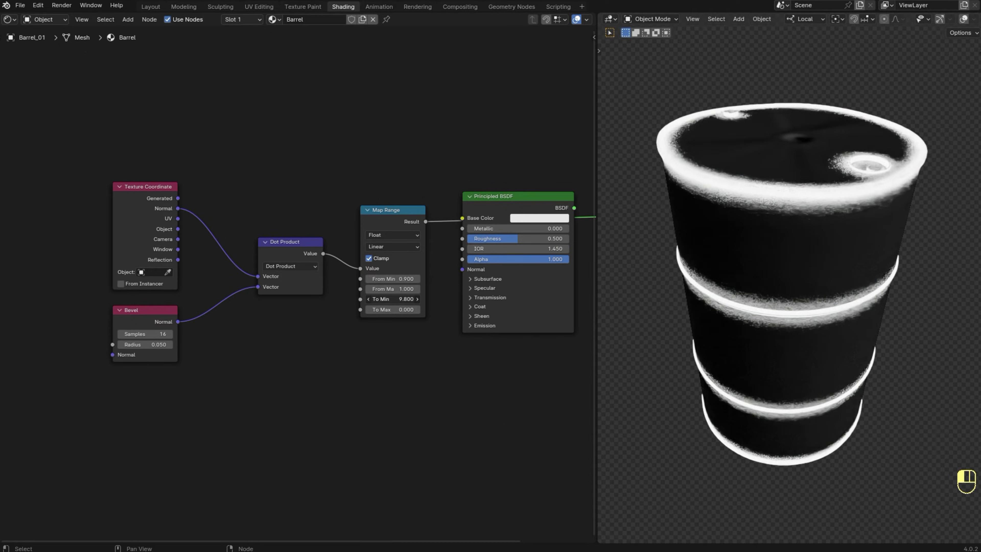
pyautogui.keyDown('shift'); pyautogui.moveTo(393, 299); pyautogui.dragTo(398, 298); pyautogui.keyUp('shift')
pyautogui.click(394, 300)
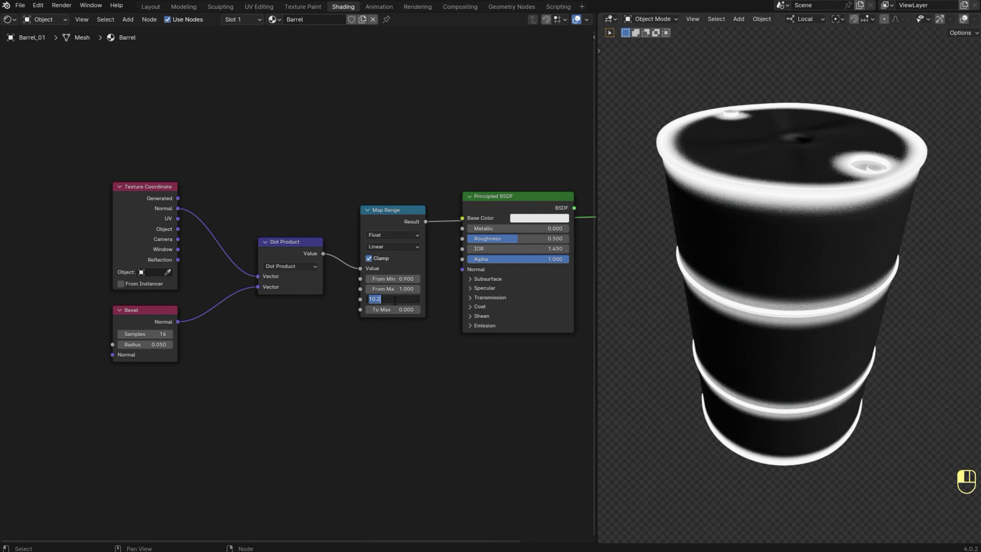
pyautogui.write('15')
pyautogui.press('Return')
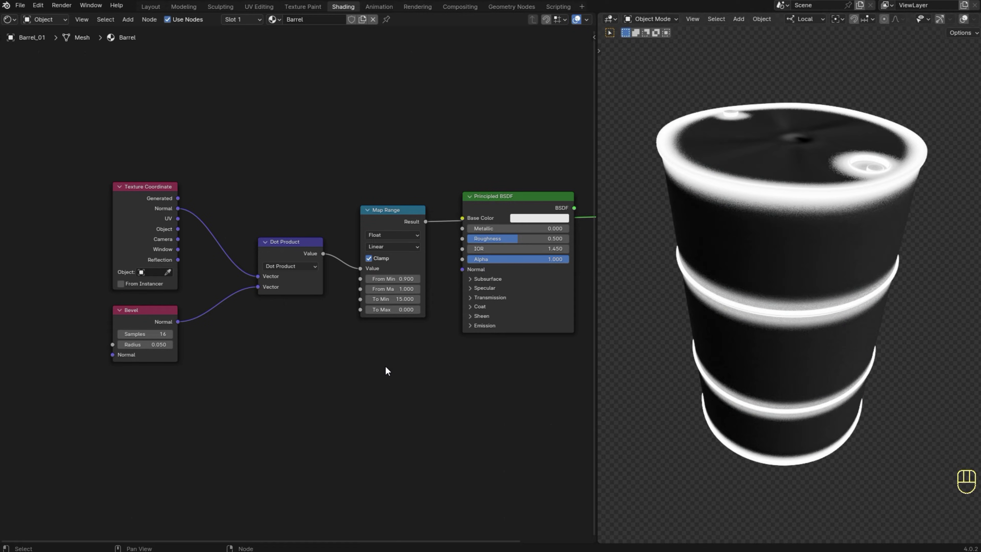
pyautogui.scroll(-1, 383, 367)
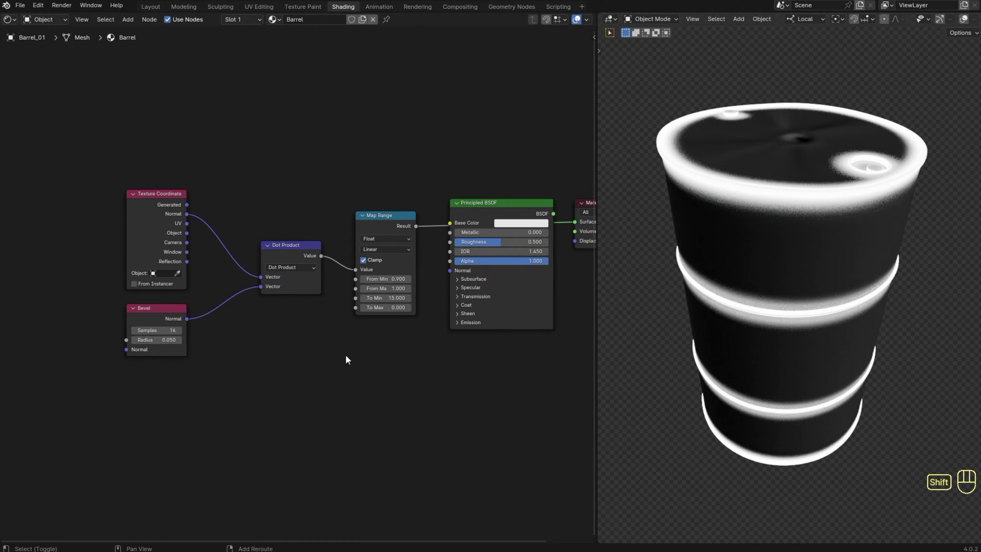
# - Add a Color Ramp below Map Range, fed by the Dot Product, and preview it
pyautogui.hotkey('shift', 'a')
pyautogui.click(359, 388)
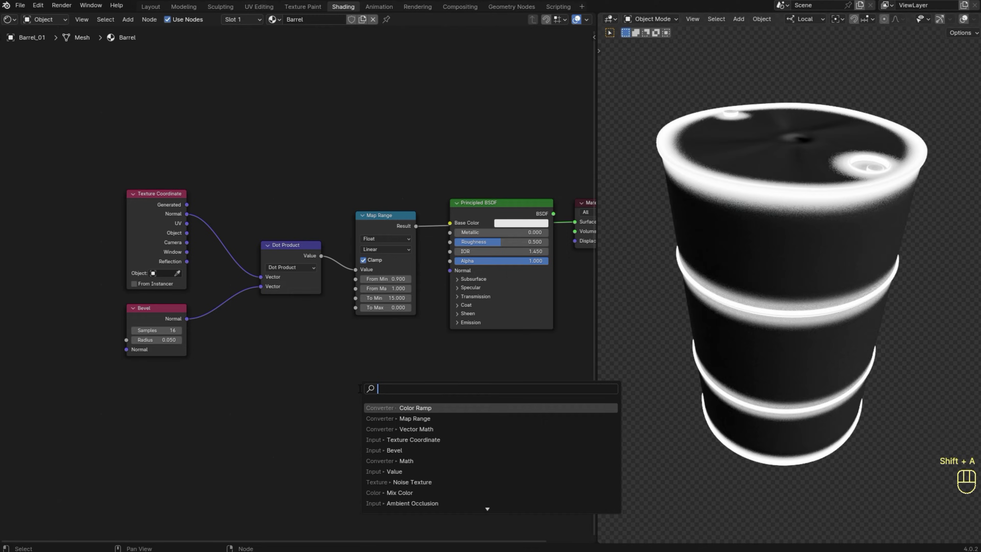
pyautogui.click(436, 406)
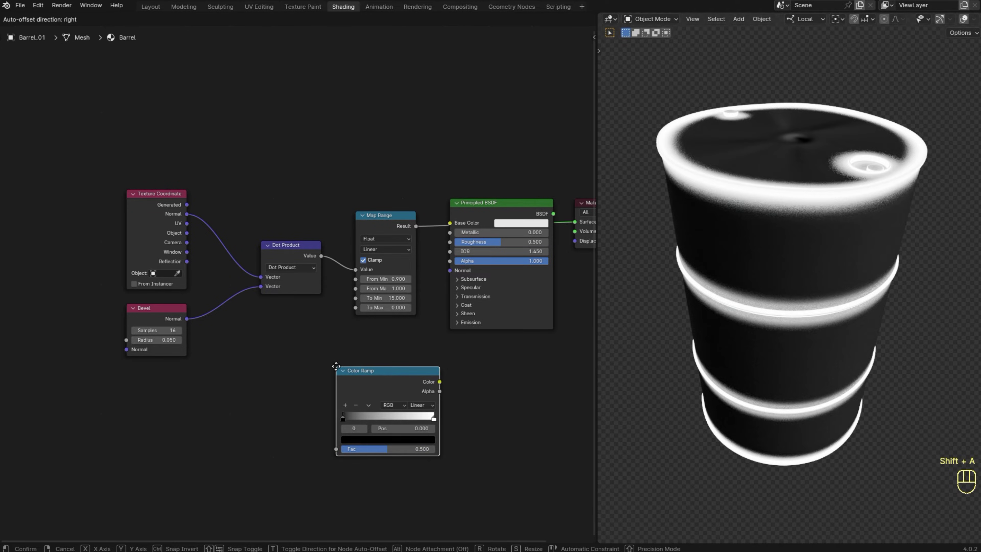
pyautogui.click(341, 364)
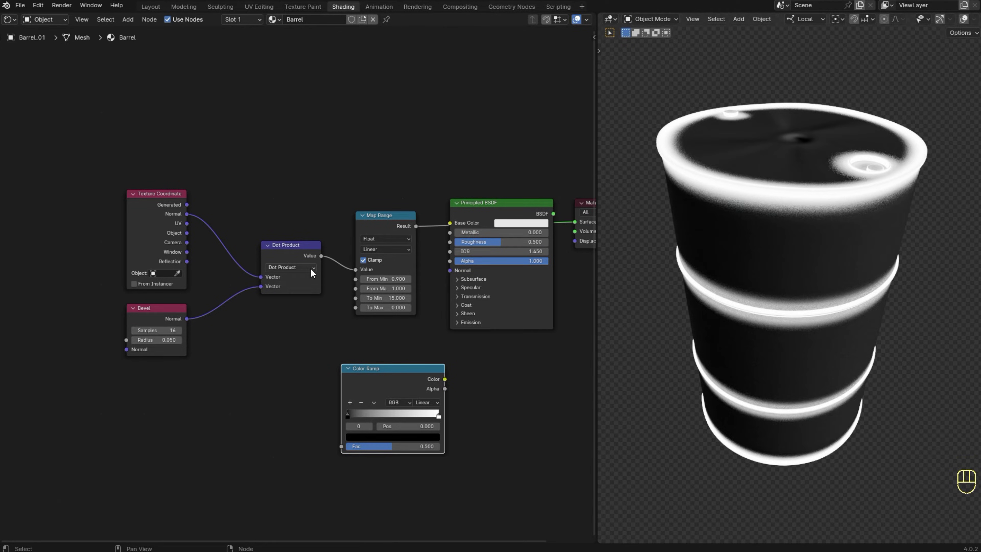
pyautogui.moveTo(321, 256); pyautogui.dragTo(337, 445)
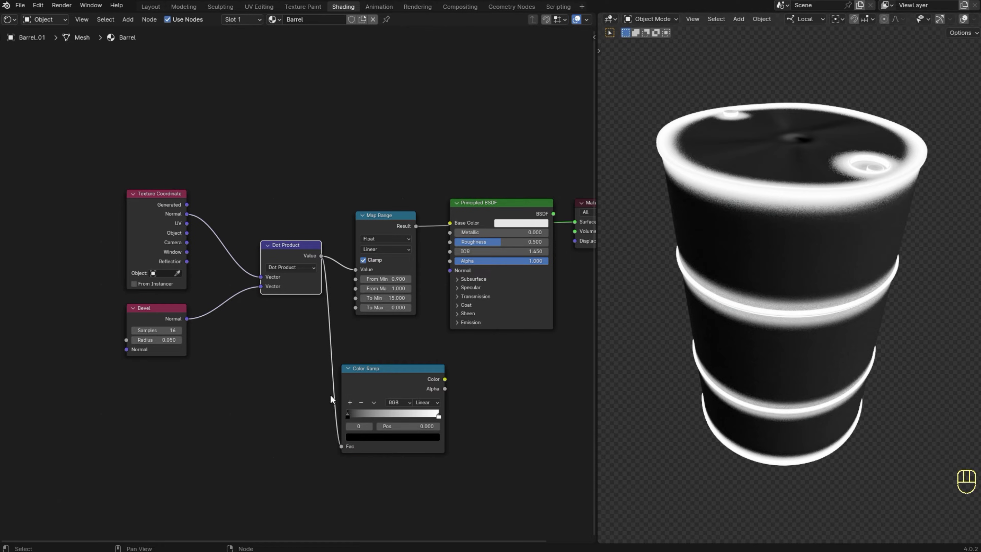
pyautogui.moveTo(389, 379); pyautogui.dragTo(394, 373)
pyautogui.keyDown('ctrl'); pyautogui.keyDown('shift'); pyautogui.click(410, 373); pyautogui.keyUp('shift'); pyautogui.keyUp('ctrl')
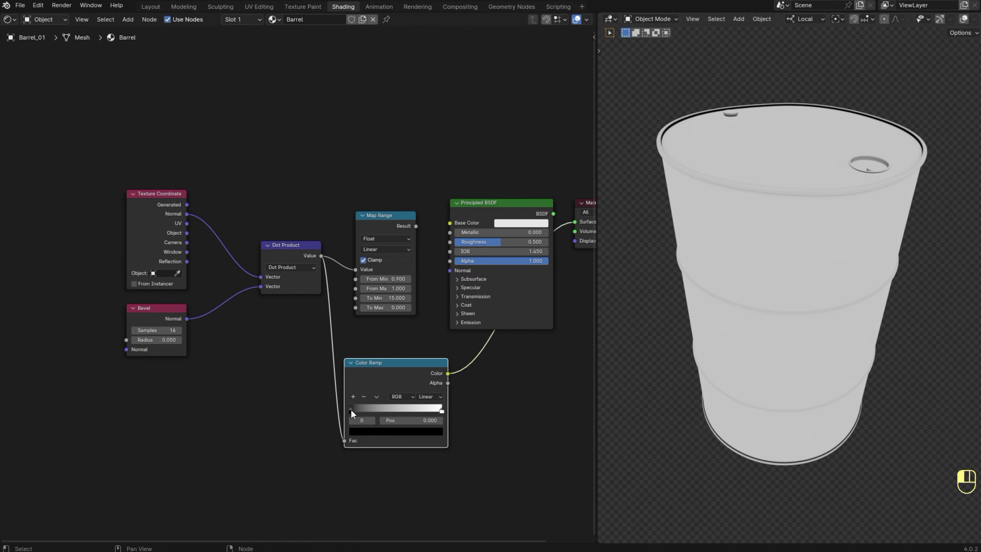
# - Push the ramp's black stop to about 0.99, comparing it against the Map Range preview
pyautogui.moveTo(351, 410); pyautogui.dragTo(440, 411)
pyautogui.click(441, 410)
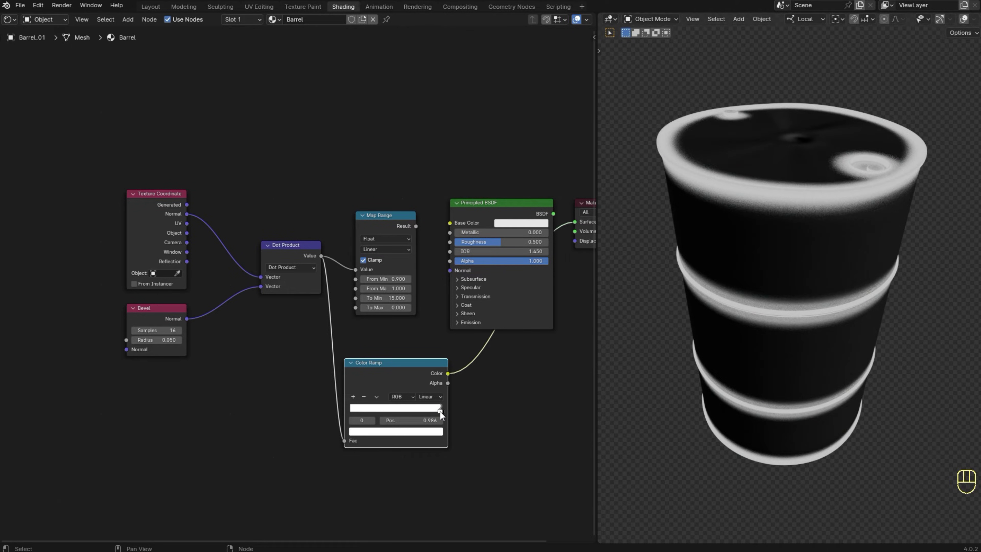
pyautogui.keyDown('ctrl'); pyautogui.keyDown('shift'); pyautogui.click(381, 228); pyautogui.keyUp('shift'); pyautogui.keyUp('ctrl')
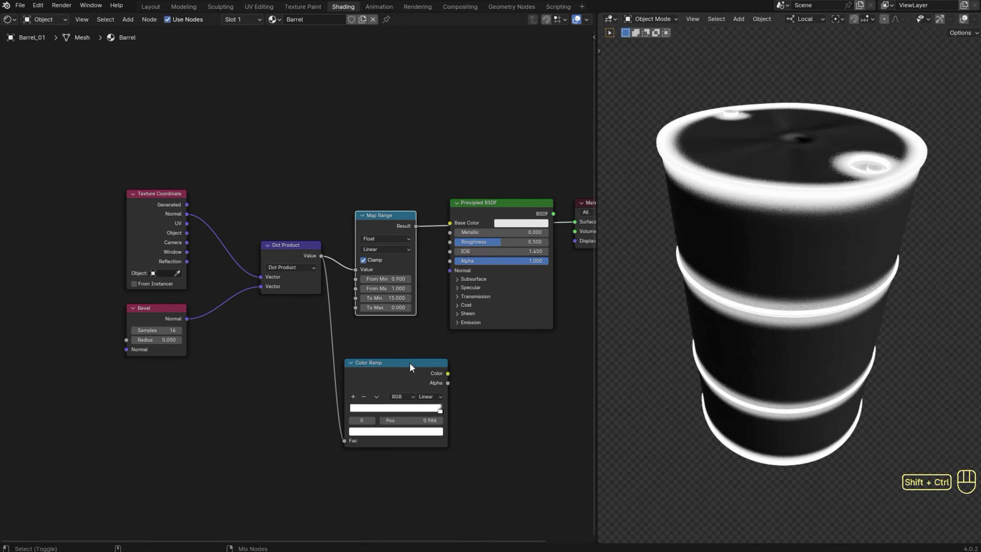
pyautogui.keyDown('ctrl'); pyautogui.keyDown('shift'); pyautogui.click(406, 375); pyautogui.keyUp('shift'); pyautogui.keyUp('ctrl')
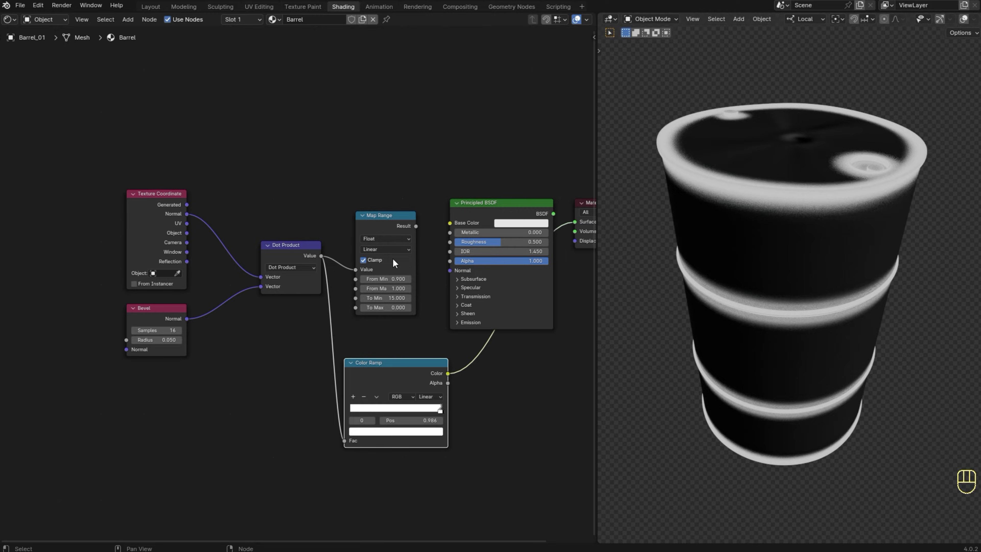
pyautogui.keyDown('ctrl'); pyautogui.keyDown('shift'); pyautogui.click(387, 224); pyautogui.keyUp('shift'); pyautogui.keyUp('ctrl')
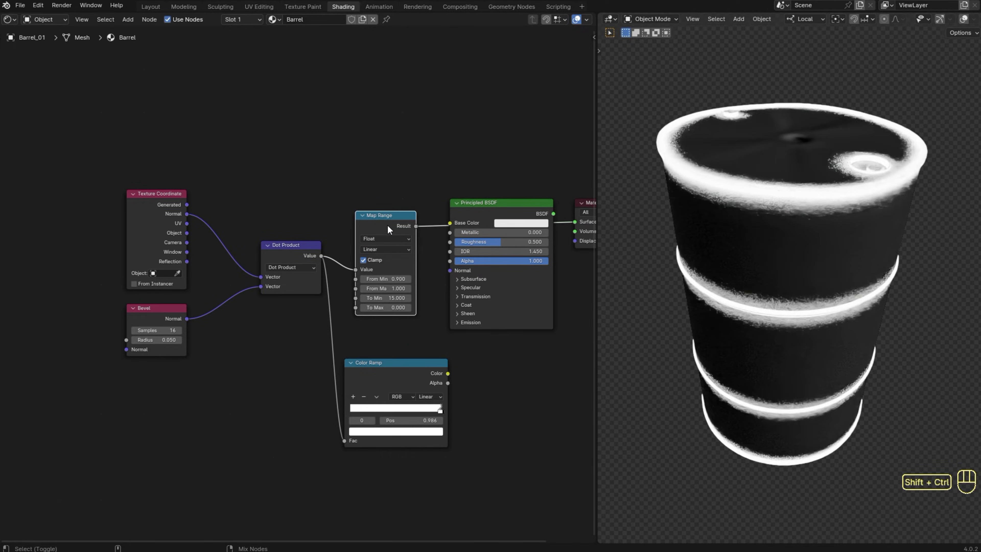
pyautogui.keyDown('ctrl'); pyautogui.keyDown('shift'); pyautogui.click(402, 368); pyautogui.keyUp('shift'); pyautogui.keyUp('ctrl')
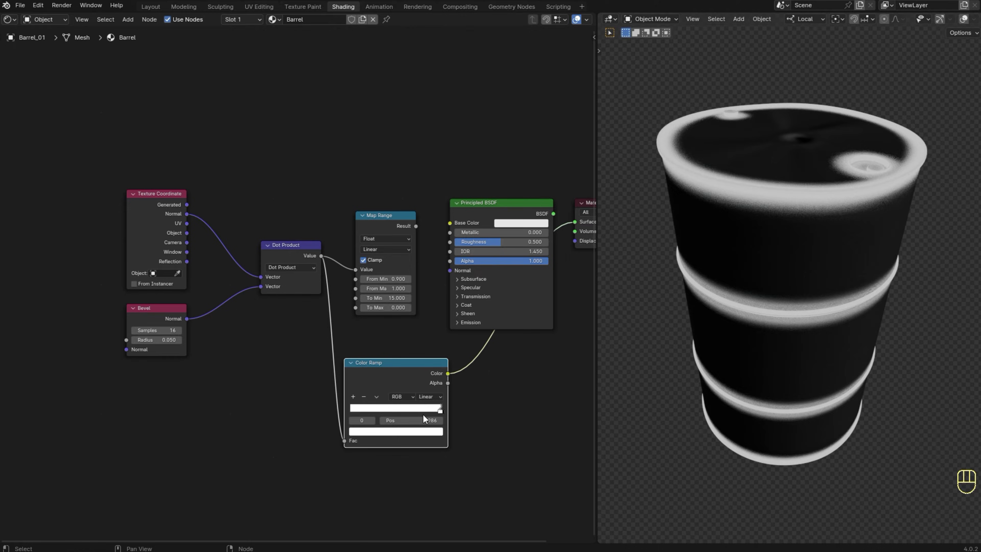
pyautogui.scroll(1, 423, 415)
pyautogui.click(449, 431)
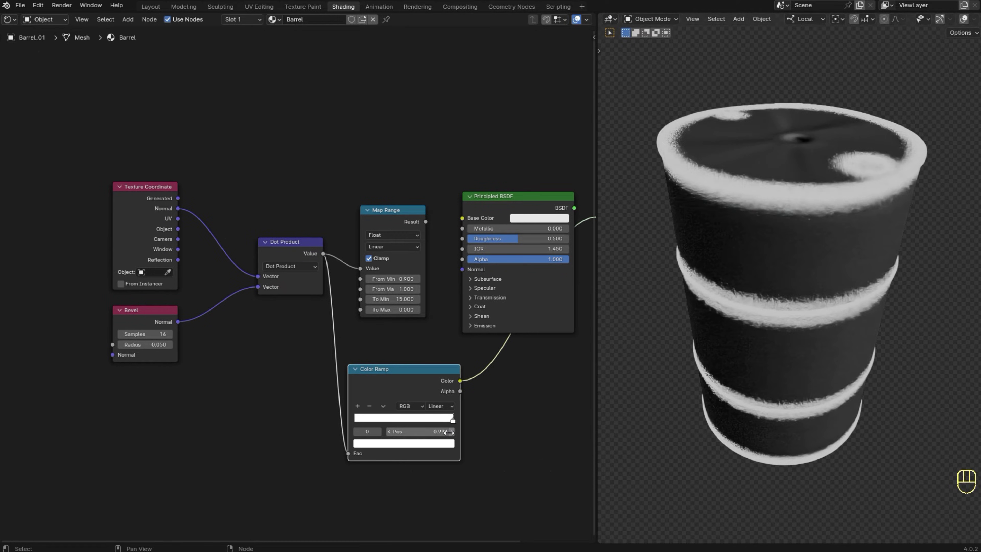
pyautogui.keyDown('ctrl'); pyautogui.keyDown('shift'); pyautogui.click(378, 212); pyautogui.keyUp('shift'); pyautogui.keyUp('ctrl')
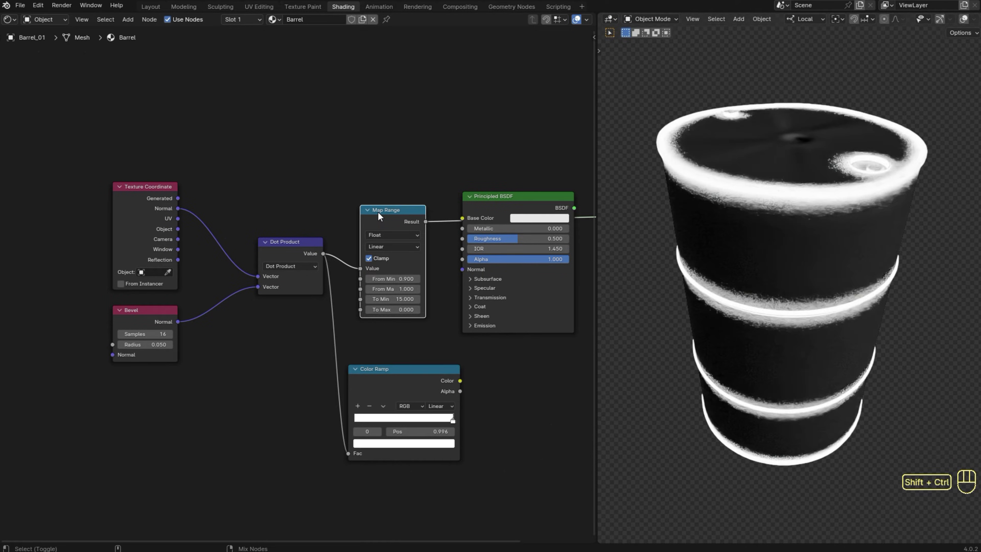
# - Delete the Color Ramp and lower the Bevel Radius to 0.040
pyautogui.press('Delete')
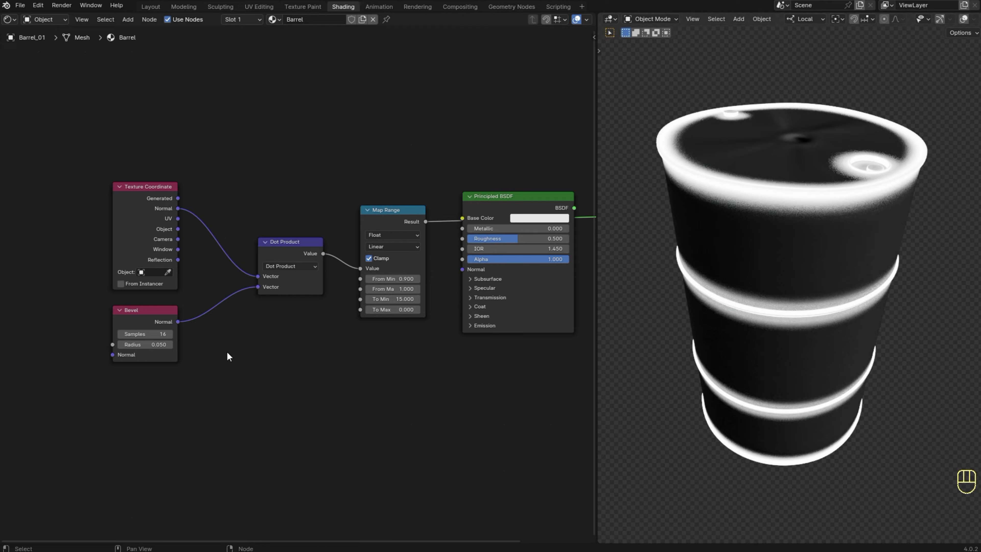
pyautogui.press('shift')
pyautogui.keyDown('shift'); pyautogui.moveTo(150, 344); pyautogui.dragTo(146, 344); pyautogui.keyUp('shift')
pyautogui.scroll(-2, 35, 397)
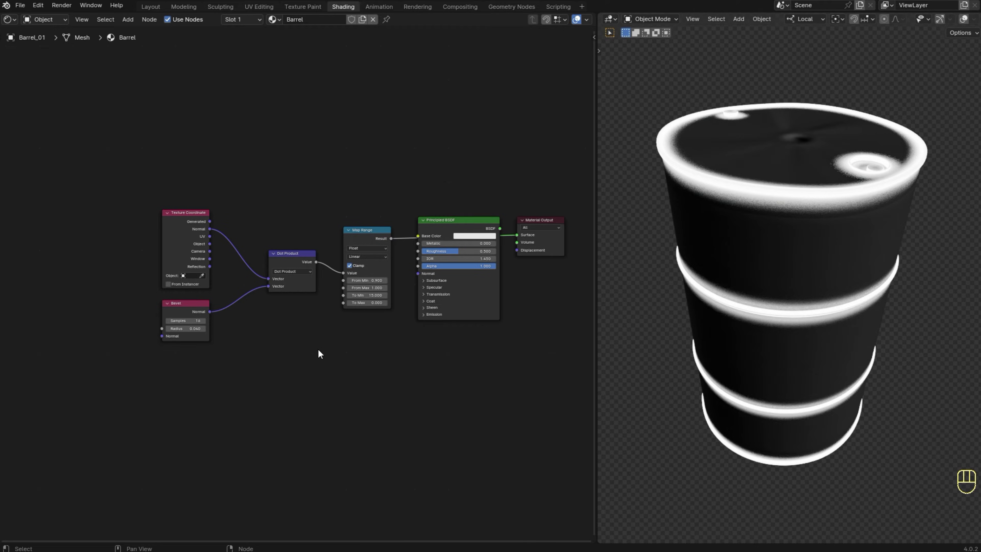
# - Delete the Principled BSDF so Map Range feeds the Material Output directly
pyautogui.click(453, 223)
pyautogui.press('Delete')
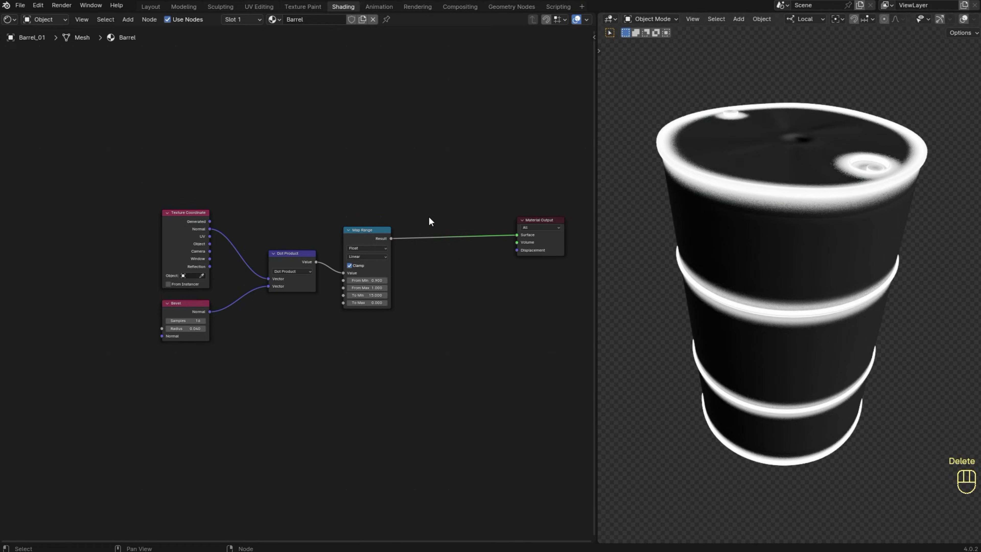
pyautogui.scroll(-1, 175, 385)
pyautogui.moveTo(217, 390); pyautogui.dragTo(275, 410, button='middle')
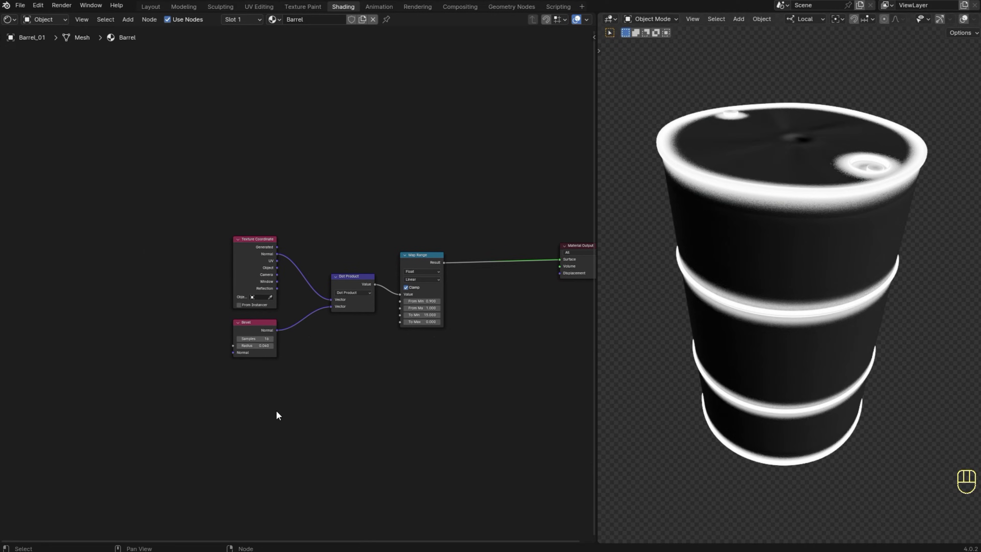
pyautogui.moveTo(156, 340); pyautogui.dragTo(302, 311, button='middle')
# - Add a Noise Texture left of Bevel and connect its Fac to the Bevel Radius
pyautogui.scroll(3, 297, 309)
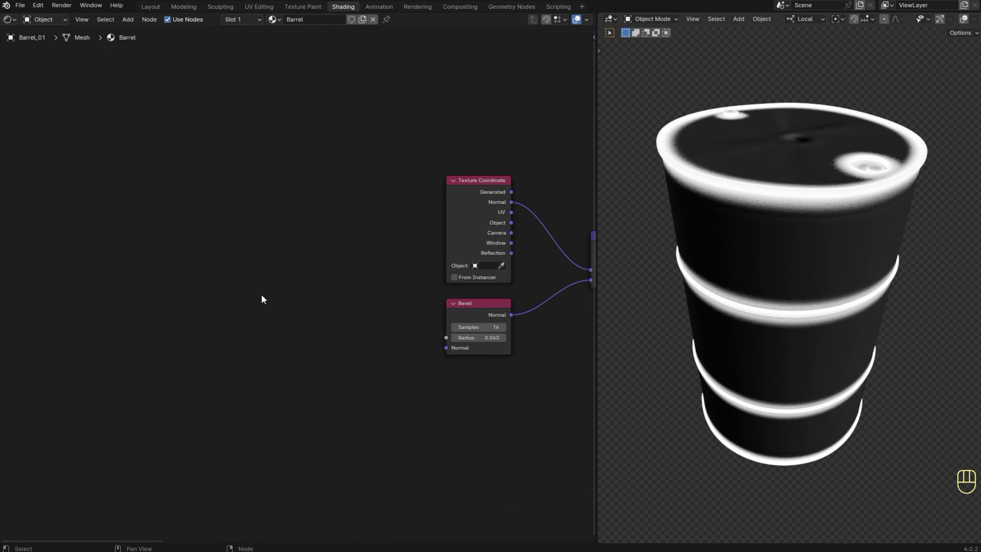
pyautogui.hotkey('shift', 'a')
pyautogui.click(223, 279)
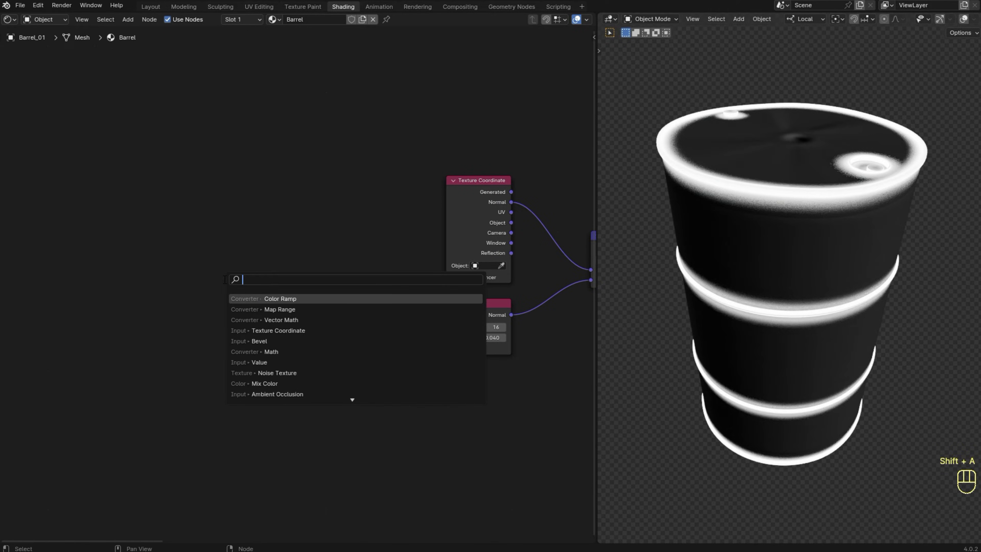
pyautogui.write('noise')
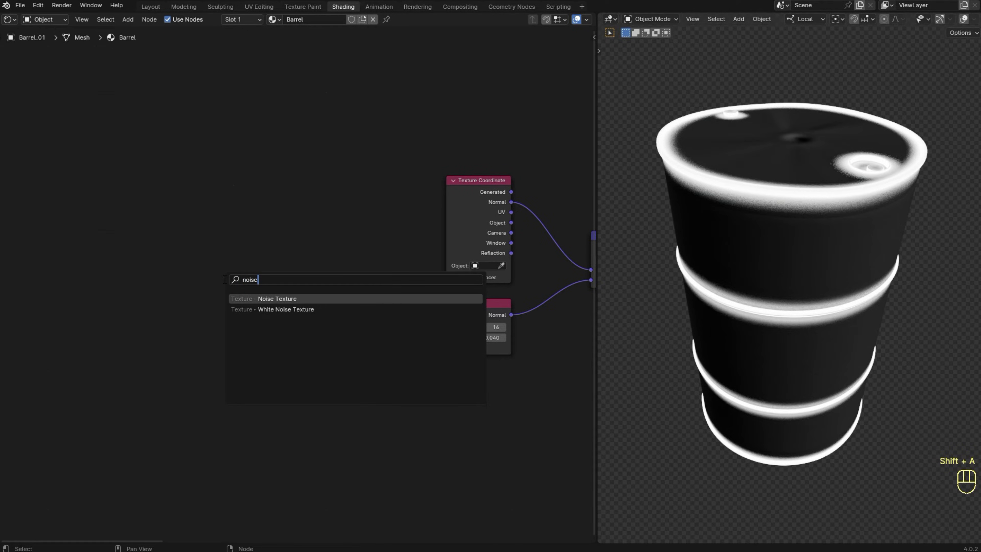
pyautogui.click(289, 298)
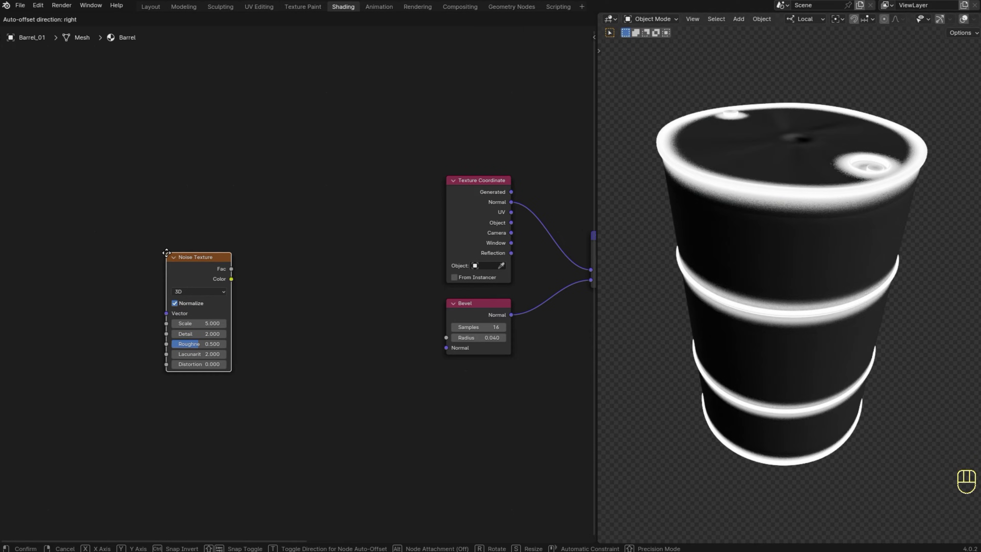
pyautogui.click(195, 275)
pyautogui.moveTo(234, 281); pyautogui.dragTo(446, 338)
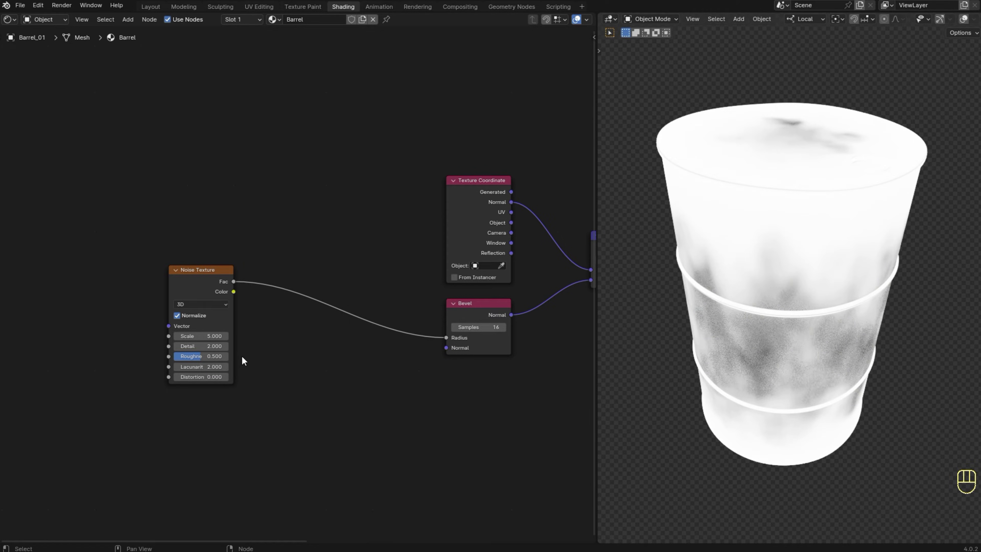
# - Insert a Color Ramp on the noise link and tighten its stops into black-and-white patches
pyautogui.hotkey('shift', 'a')
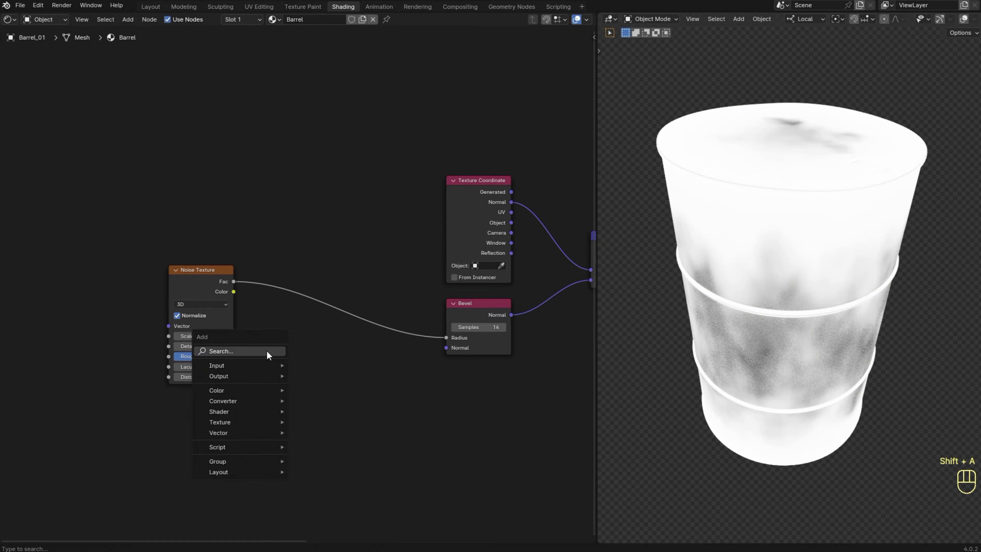
pyautogui.write('color ramp')
pyautogui.press('Return')
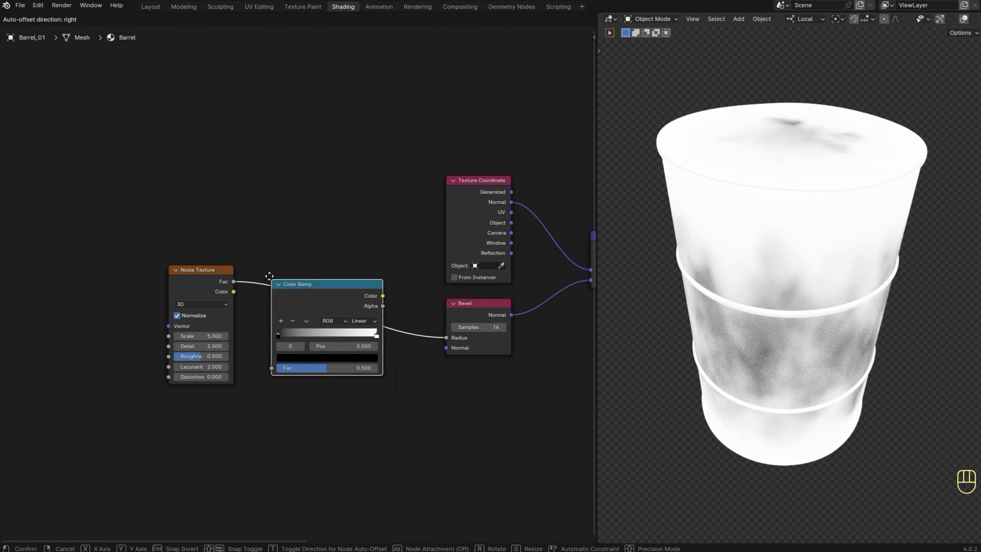
pyautogui.click(268, 263)
pyautogui.moveTo(276, 324)
pyautogui.mouseDown()
pyautogui.moveTo(373, 320)
pyautogui.moveTo(281, 321)
pyautogui.mouseUp()
pyautogui.moveTo(358, 321); pyautogui.dragTo(319, 320)
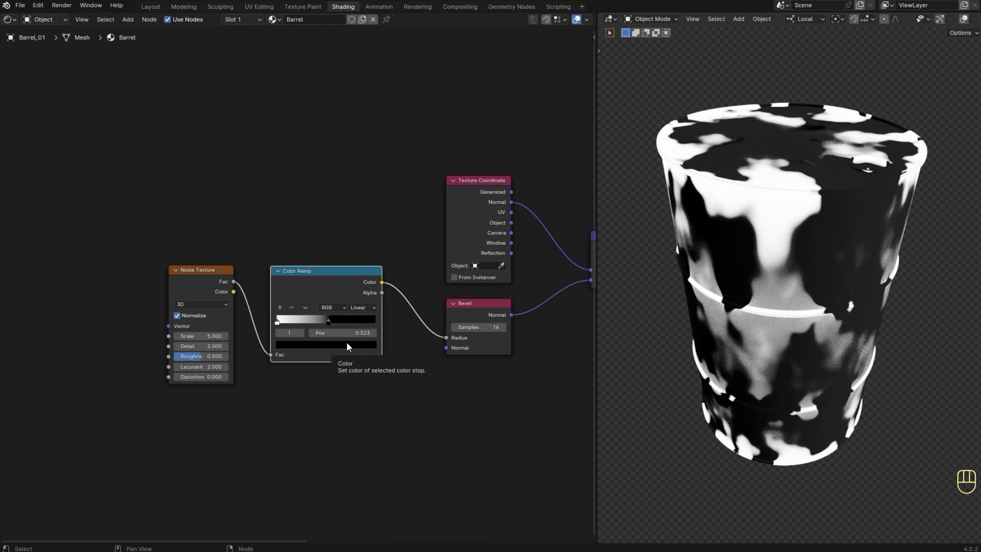
pyautogui.scroll(-1, 208, 270)
pyautogui.keyDown('shift'); pyautogui.click(207, 269); pyautogui.keyUp('shift')
# - Move the noise nodes left and insert a Multiply Math node between ramp and Bevel Radius
pyautogui.press('g')
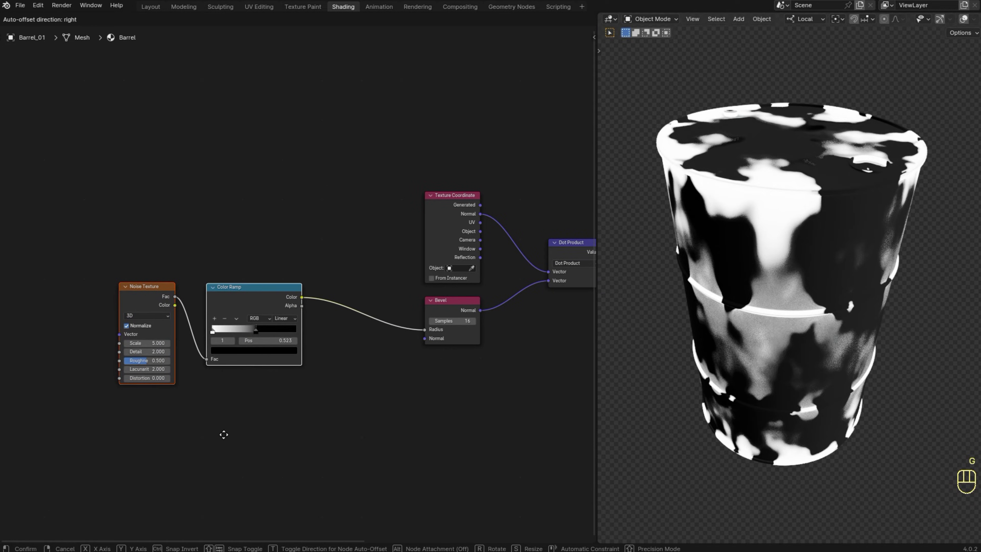
pyautogui.click(223, 434)
pyautogui.hotkey('shift', 'a')
pyautogui.click(344, 368)
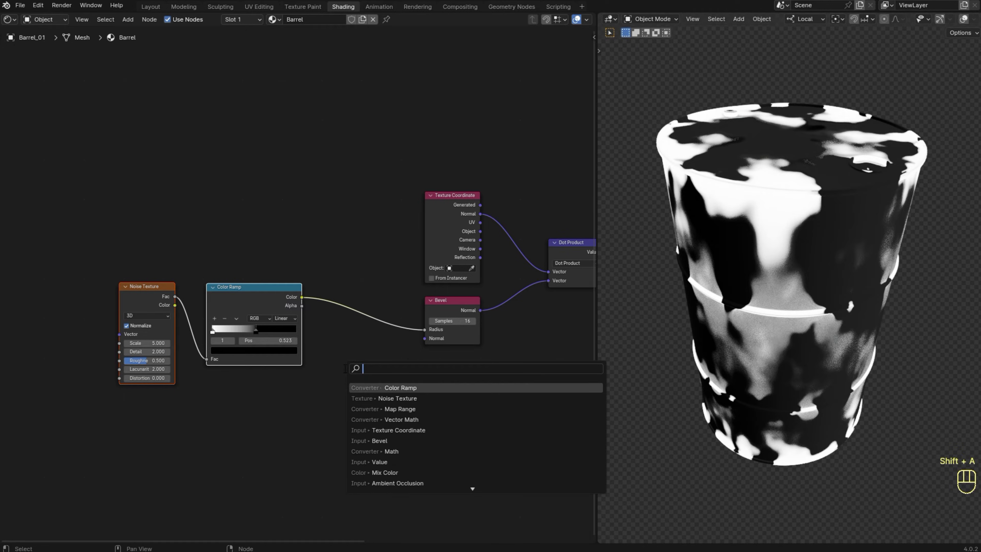
pyautogui.write('ma')
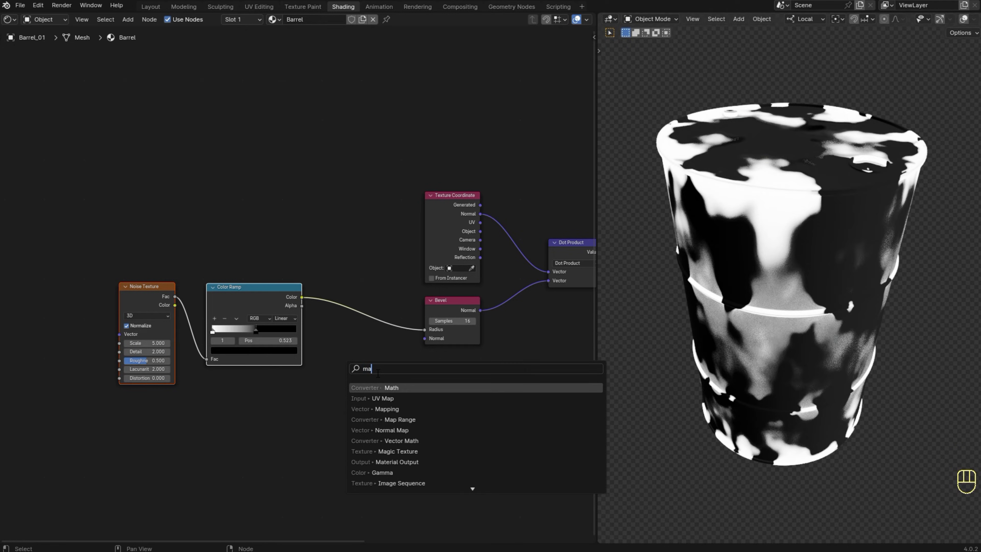
pyautogui.press('Return')
pyautogui.click(351, 354)
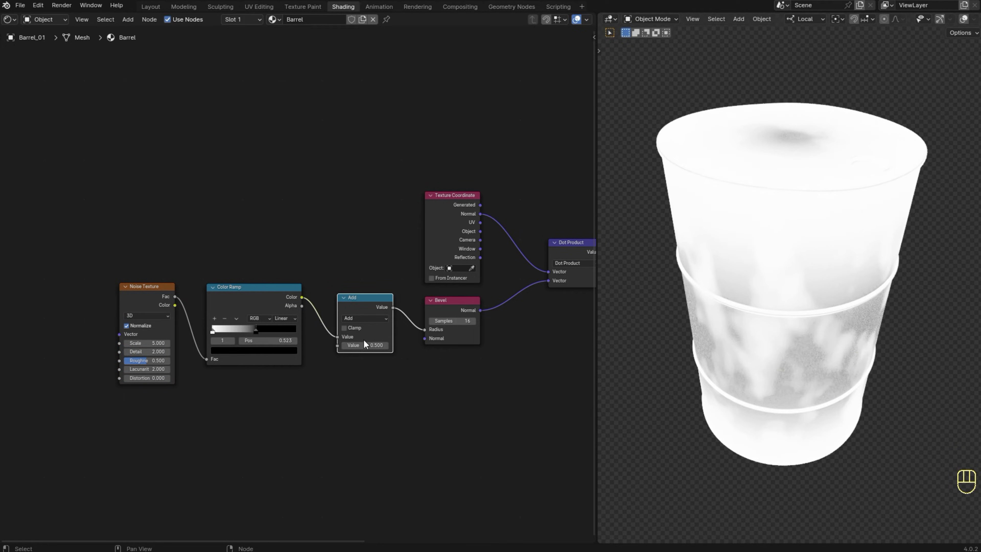
pyautogui.click(365, 318)
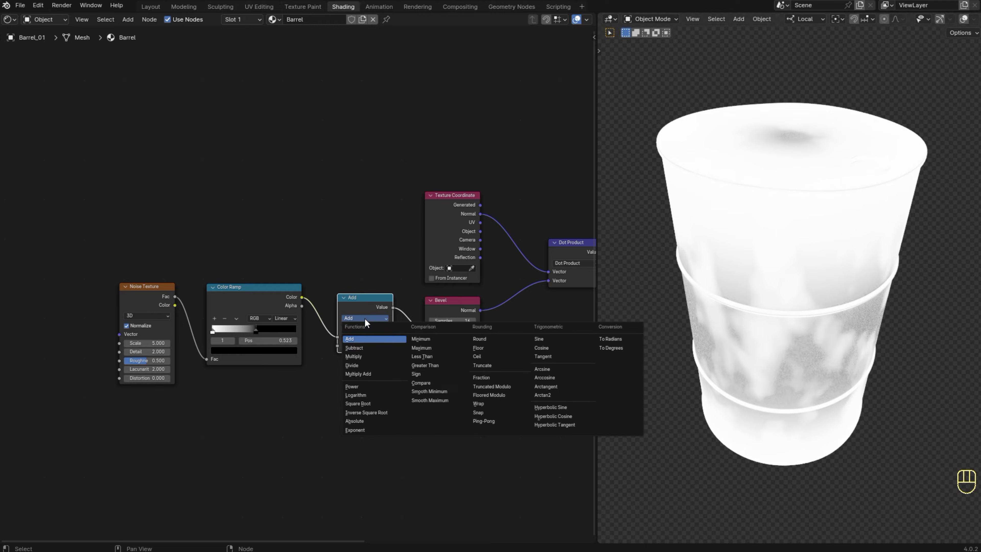
pyautogui.click(364, 356)
# - Raise the Noise Texture Detail to 15 and Roughness to about 0.608
pyautogui.scroll(1, 366, 357)
pyautogui.scroll(-1, 358, 373)
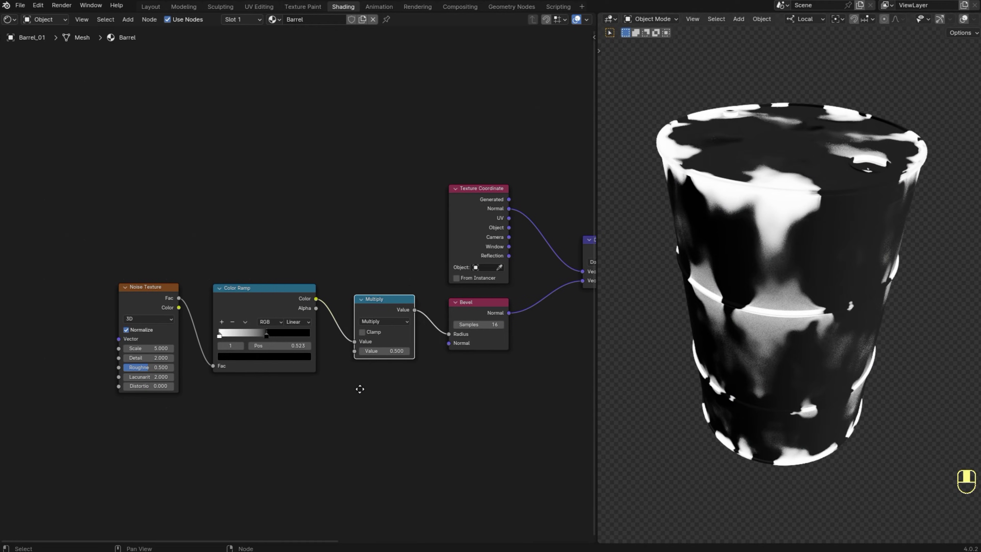
pyautogui.scroll(1, 219, 399)
pyautogui.moveTo(166, 358); pyautogui.dragTo(201, 358)
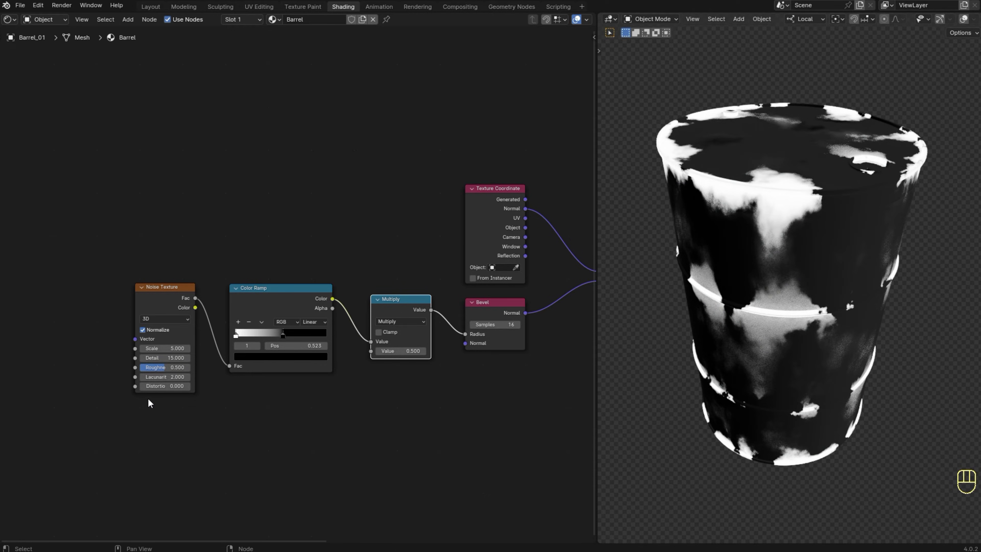
pyautogui.moveTo(166, 367); pyautogui.dragTo(189, 367)
pyautogui.scroll(-1, 232, 456)
pyautogui.scroll(-2, 346, 423)
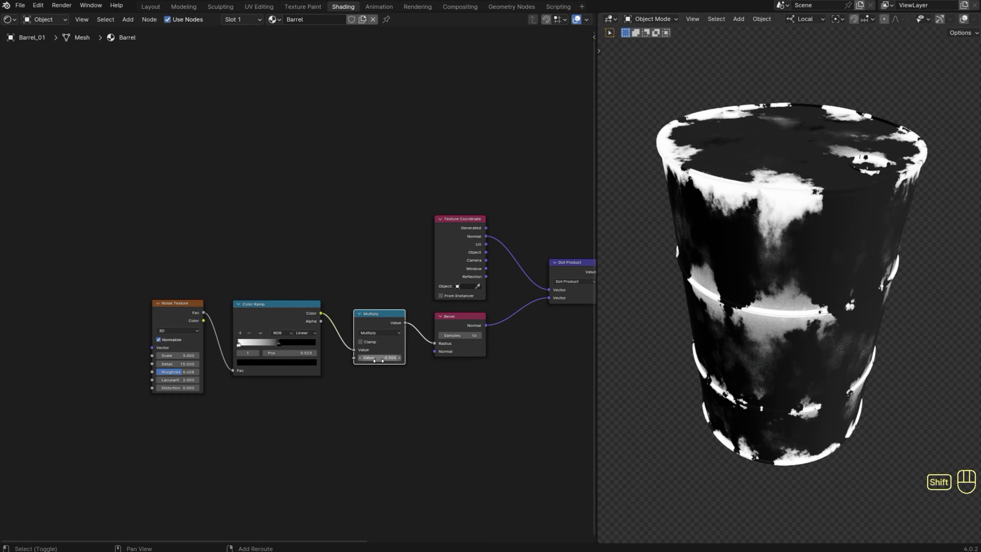
# - Set the Multiply value to 0.890 and Map Range From Min to 0.96
pyautogui.keyDown('shift'); pyautogui.moveTo(376, 359); pyautogui.dragTo(415, 360); pyautogui.keyUp('shift')
pyautogui.moveTo(467, 400); pyautogui.dragTo(351, 410, button='middle')
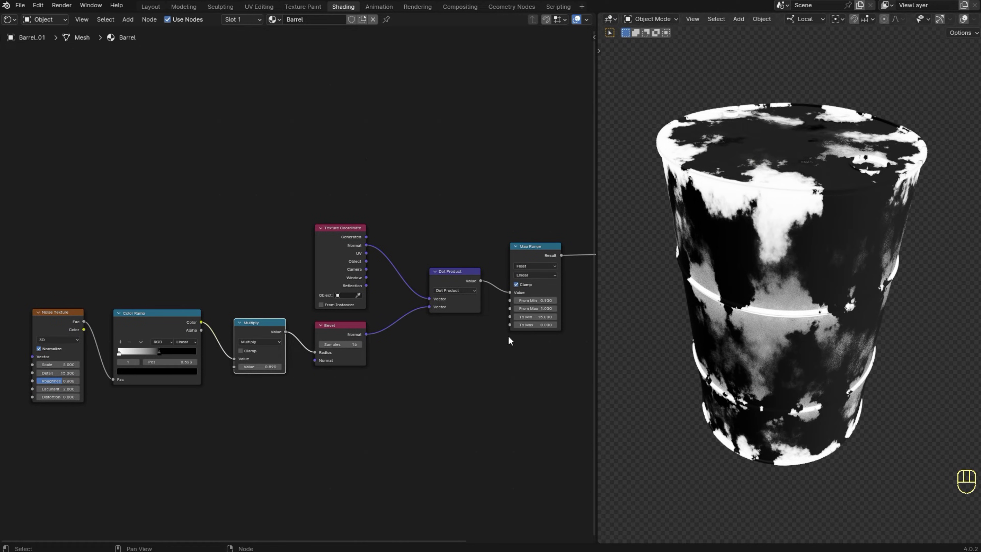
pyautogui.click(547, 300)
pyautogui.write('6')
pyautogui.press('Return')
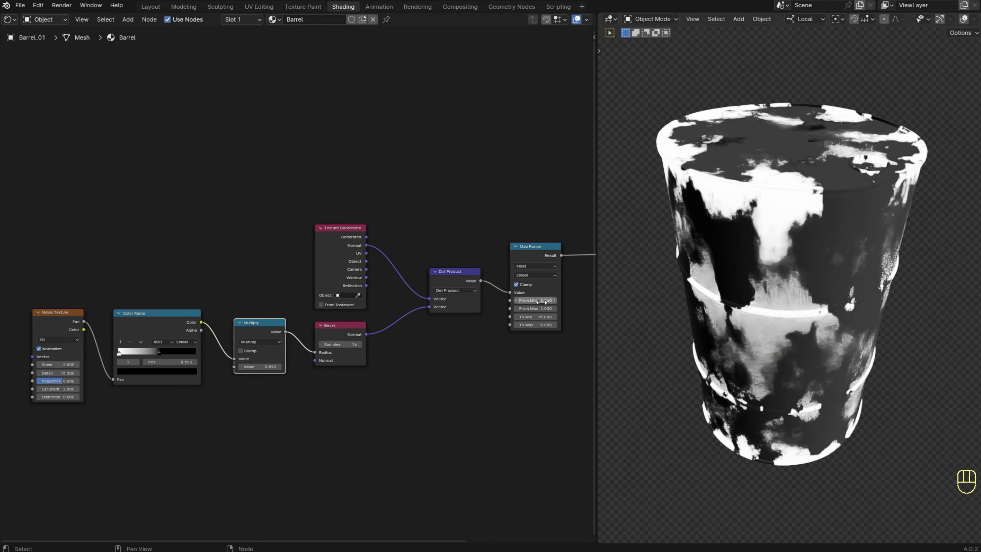
# - Raise the Multiply value further to 0.990
pyautogui.scroll(1, 539, 355)
pyautogui.moveTo(539, 356); pyautogui.dragTo(427, 355, button='middle')
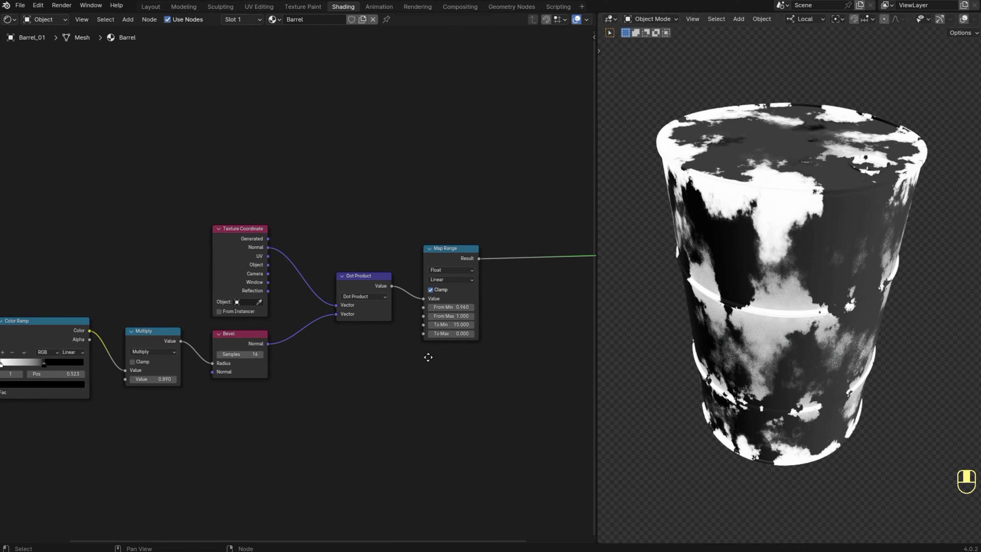
pyautogui.scroll(1, 429, 358)
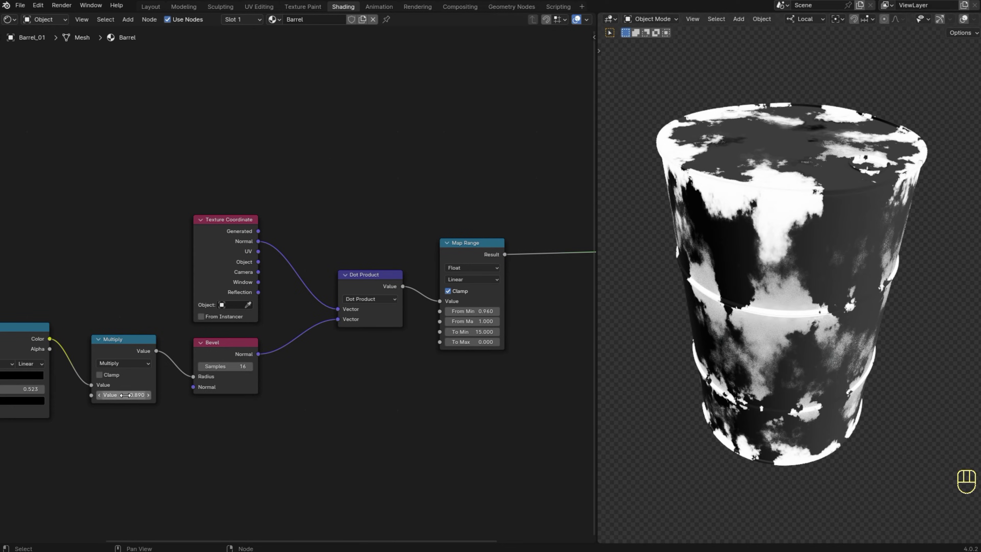
pyautogui.moveTo(123, 394)
pyautogui.keyDown('shift'); pyautogui.mouseDown()
pyautogui.moveTo(139, 394)
pyautogui.moveTo(77, 394)
pyautogui.mouseUp(); pyautogui.keyUp('shift')
# - Move the Color Ramp's black stop right to about 0.568
pyautogui.scroll(-2, 319, 452)
pyautogui.keyDown('ctrl'); pyautogui.hscroll(-5, 263, 453); pyautogui.keyUp('ctrl')
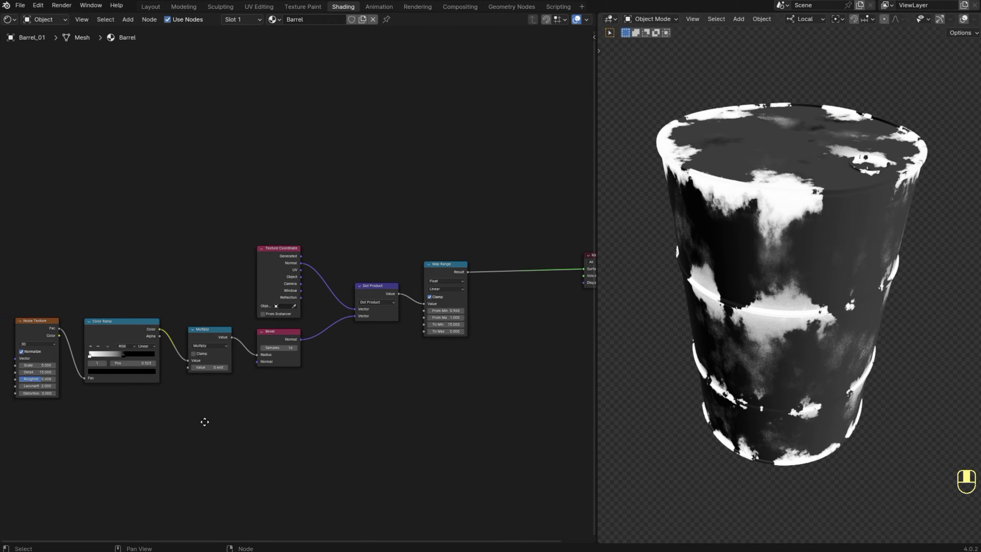
pyautogui.moveTo(222, 386); pyautogui.dragTo(230, 386)
# - Lower the edge mask's Multiply value to 0.260
pyautogui.scroll(-1, 475, 448)
pyautogui.keyDown('ctrl'); pyautogui.hscroll(3, 514, 405); pyautogui.keyUp('ctrl')
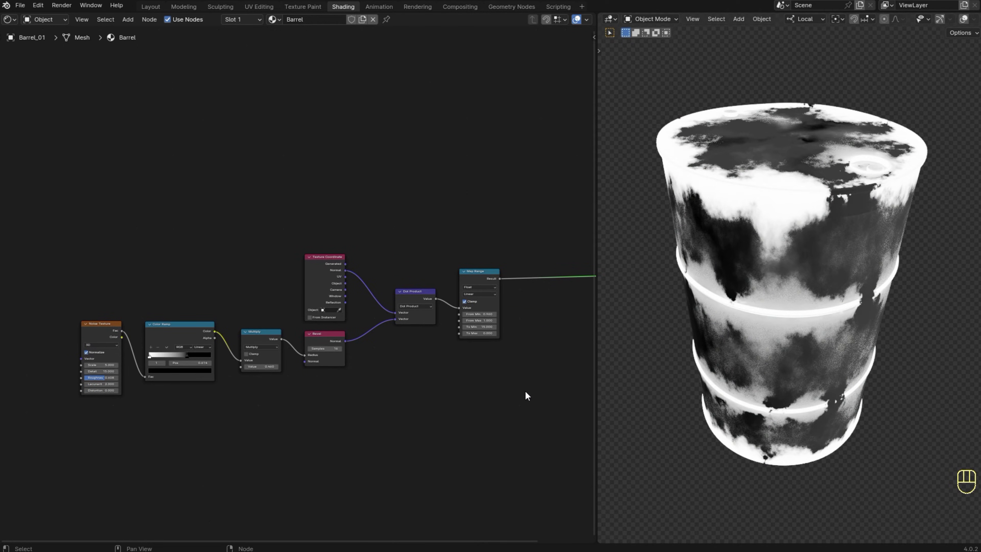
pyautogui.scroll(1, 263, 416)
pyautogui.scroll(1, 254, 394)
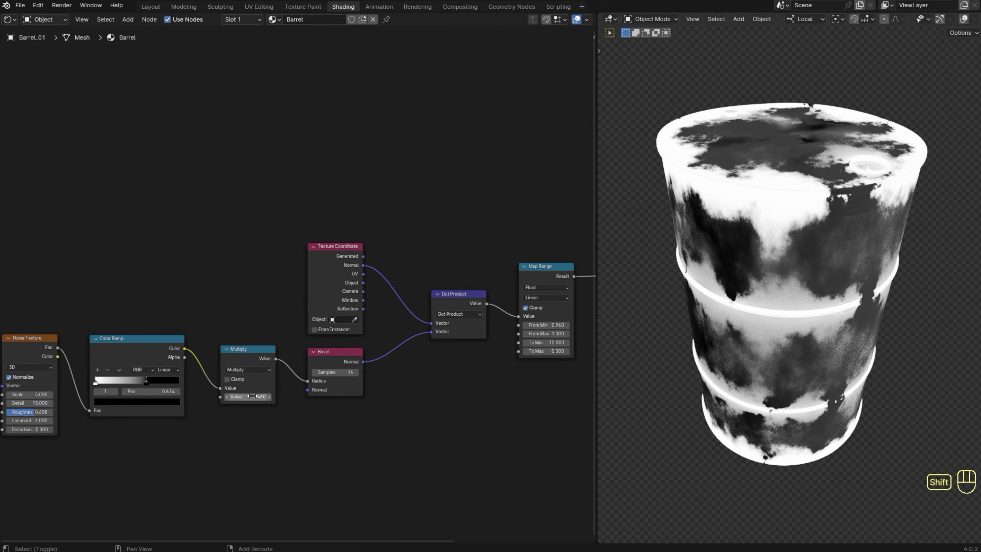
pyautogui.keyDown('shift'); pyautogui.moveTo(249, 397); pyautogui.dragTo(242, 396); pyautogui.keyUp('shift')
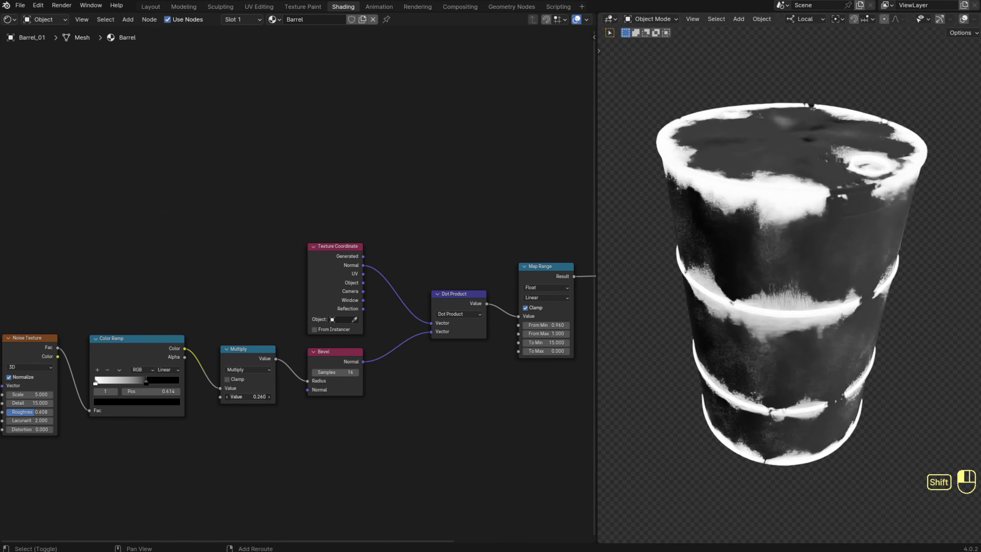
pyautogui.scroll(-1, 419, 420)
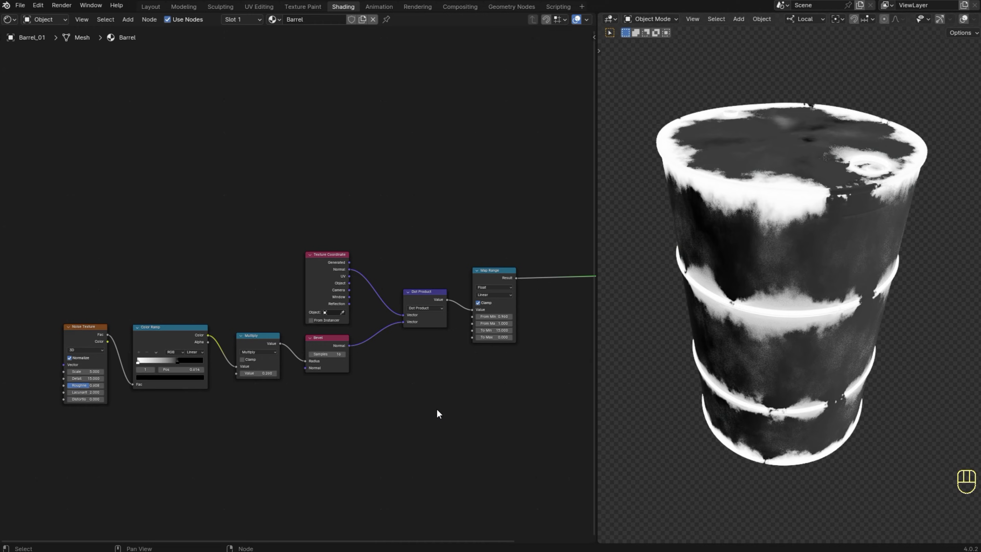
# - Preview the Rust shader on the barrel and center it with Material Output
pyautogui.moveTo(436, 409); pyautogui.dragTo(412, 329, button='middle')
pyautogui.keyDown('ctrl'); pyautogui.keyDown('shift'); pyautogui.click(413, 329); pyautogui.keyUp('shift'); pyautogui.keyUp('ctrl')
pyautogui.scroll(3, 442, 346)
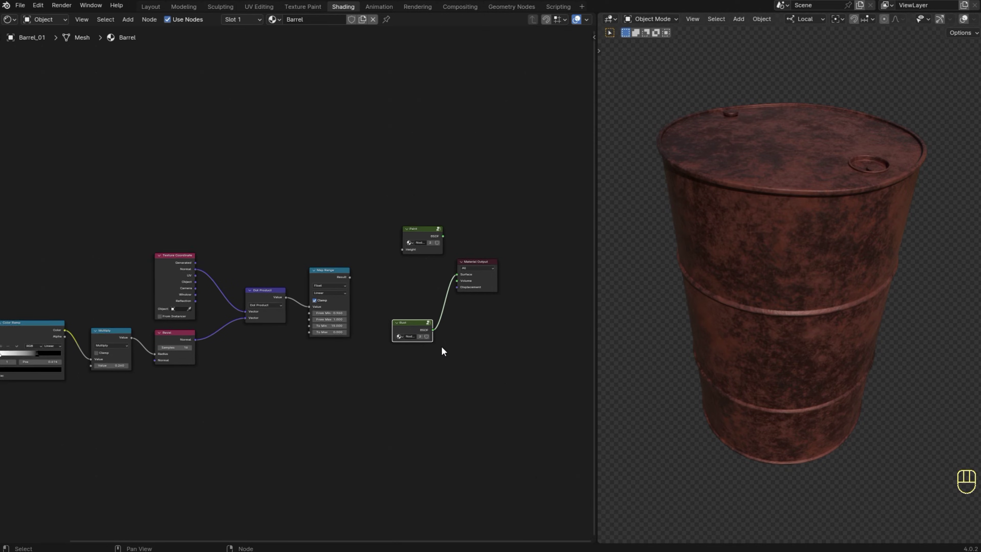
pyautogui.moveTo(497, 321); pyautogui.dragTo(415, 328, button='middle')
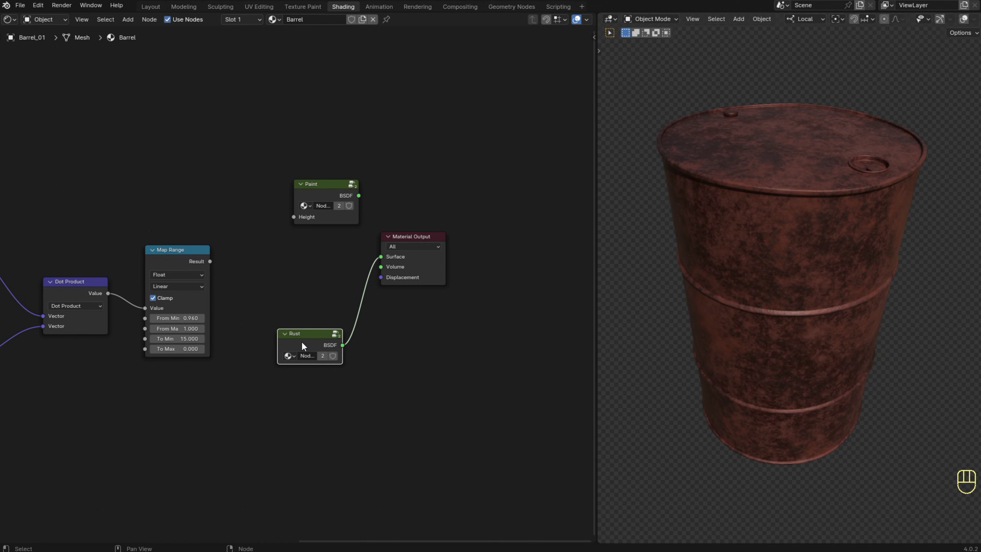
# - Look inside the Rust node group, then the Paint group, returning to the top level
pyautogui.press('Tab')
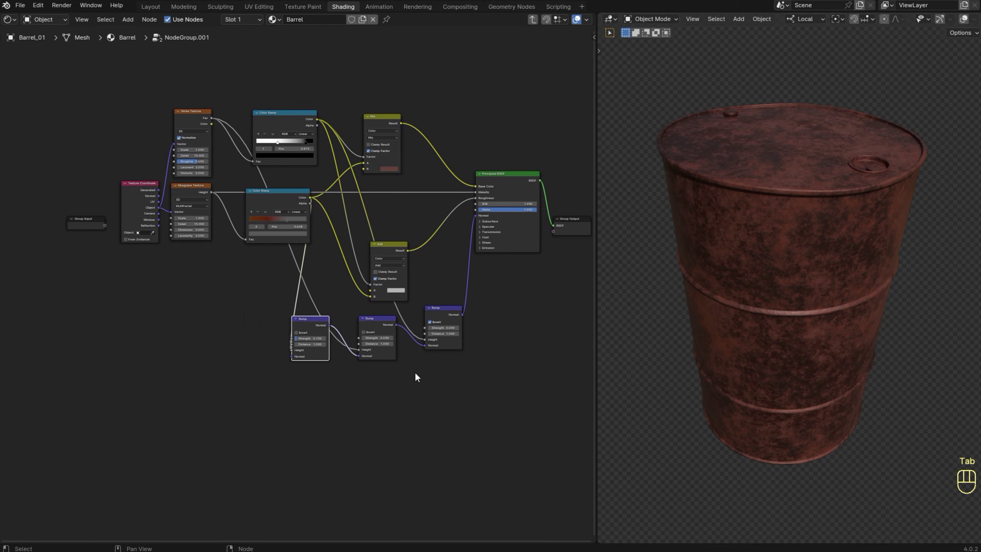
pyautogui.scroll(2, 359, 281)
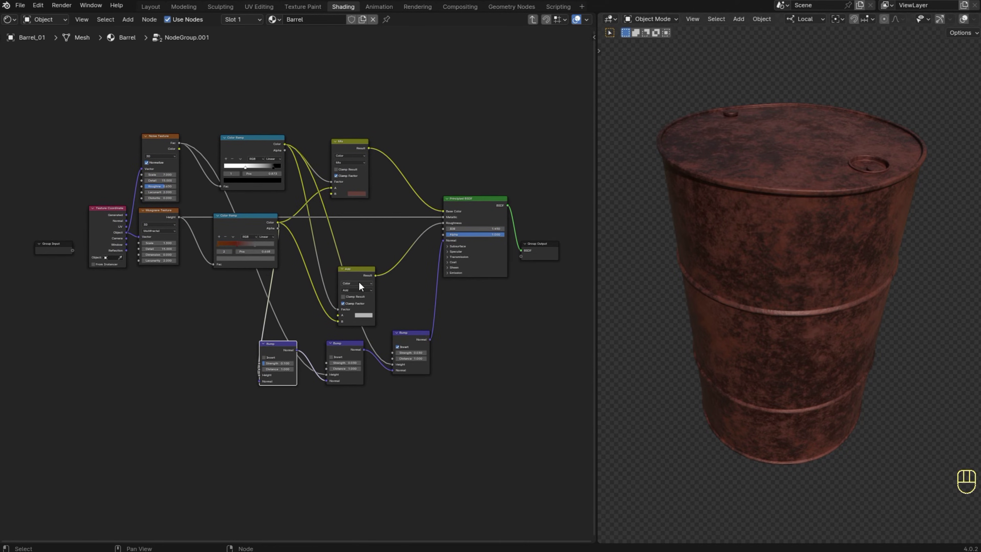
pyautogui.moveTo(359, 282); pyautogui.dragTo(329, 288, button='middle')
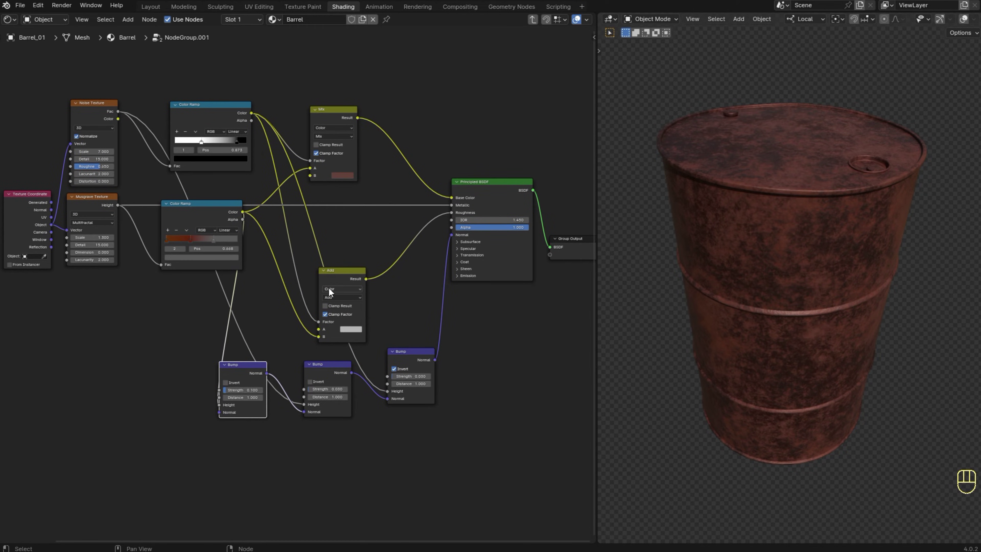
pyautogui.scroll(-1, 329, 288)
pyautogui.press('Tab')
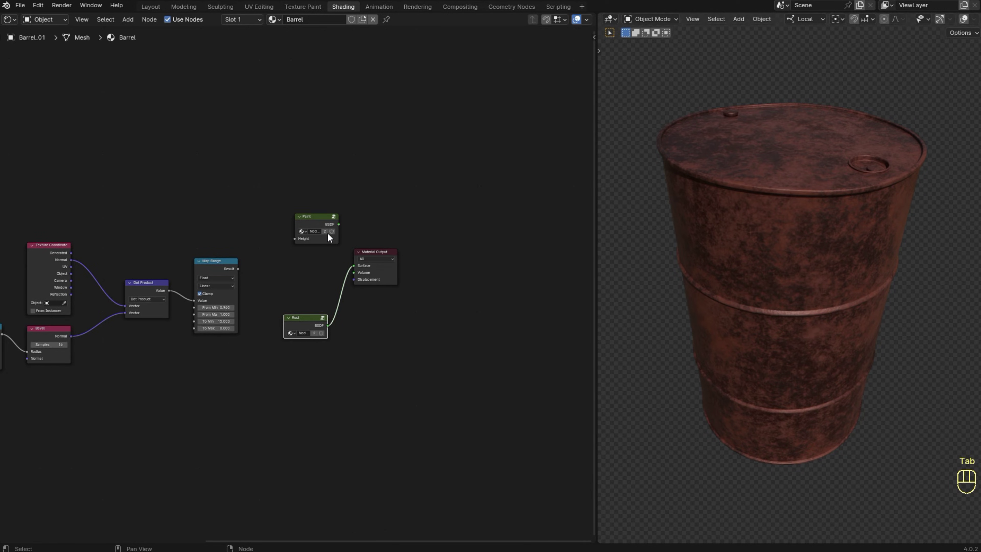
pyautogui.press('Tab')
pyautogui.press('Tab')
pyautogui.press('Tab')
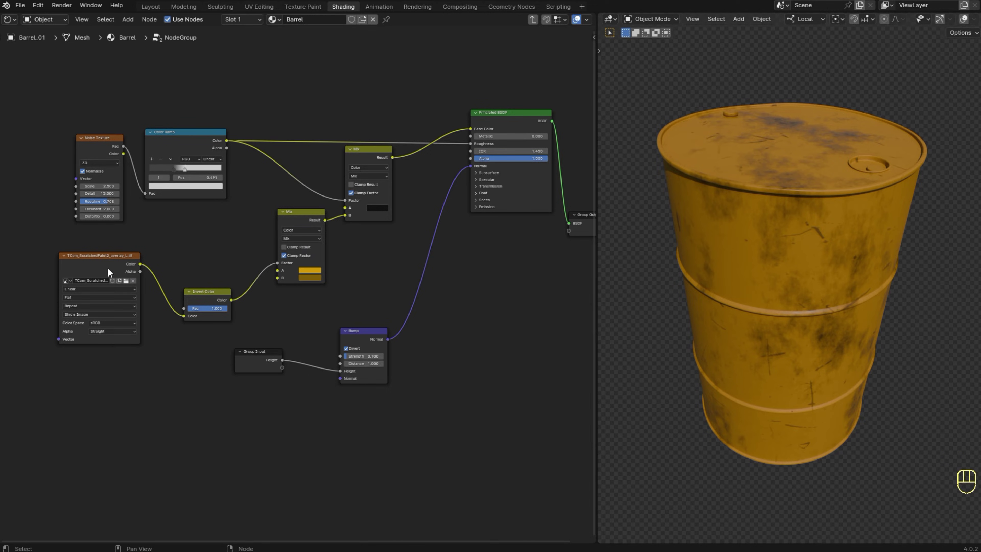
pyautogui.press('Tab')
# - Add and place a Mix Shader node beside the Material Output
pyautogui.hotkey('shift', 'a')
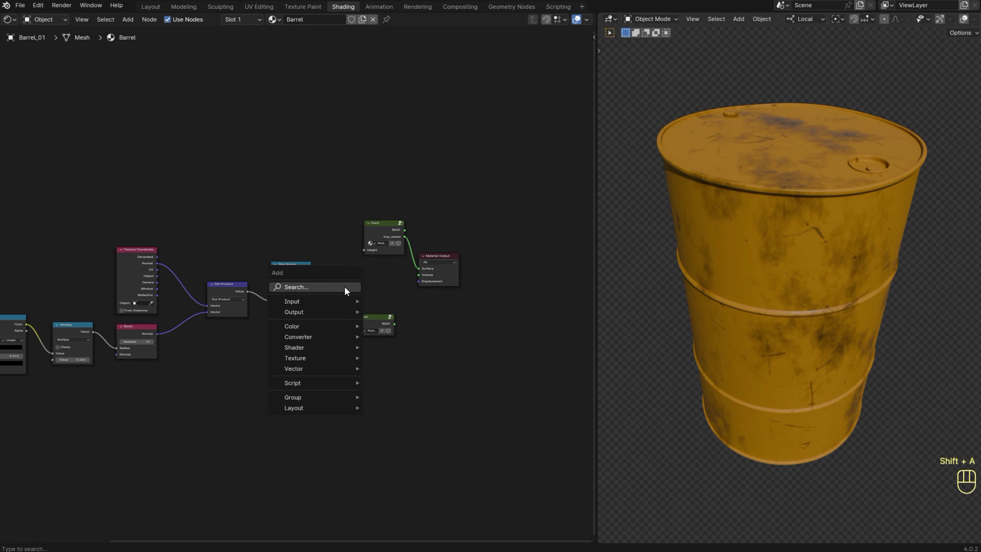
pyautogui.click(345, 288)
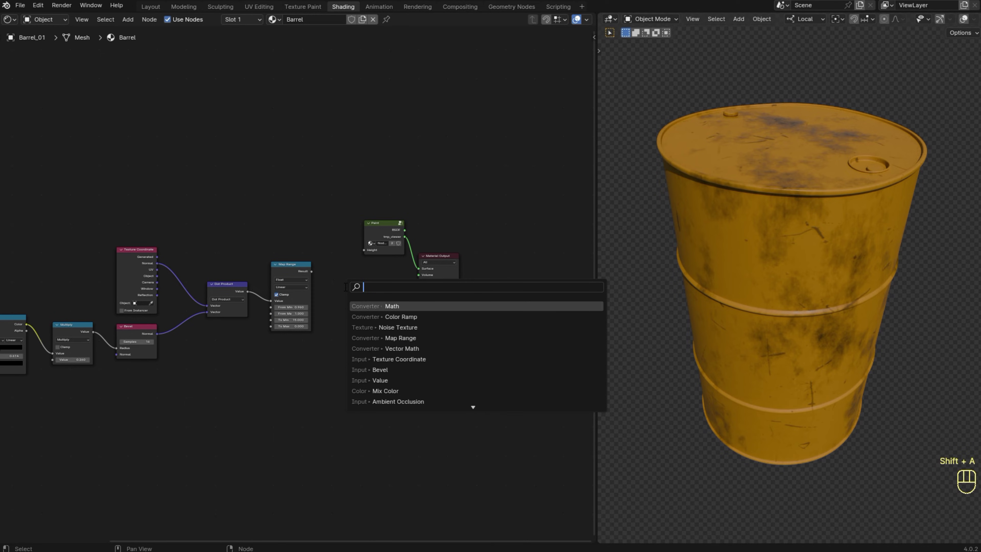
pyautogui.write('mix')
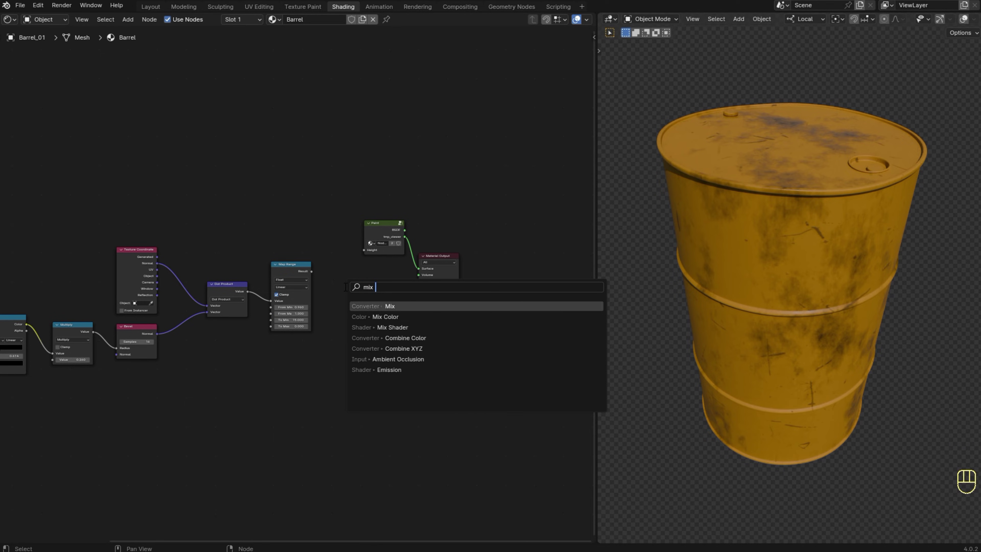
pyautogui.write(' s')
pyautogui.press('Return')
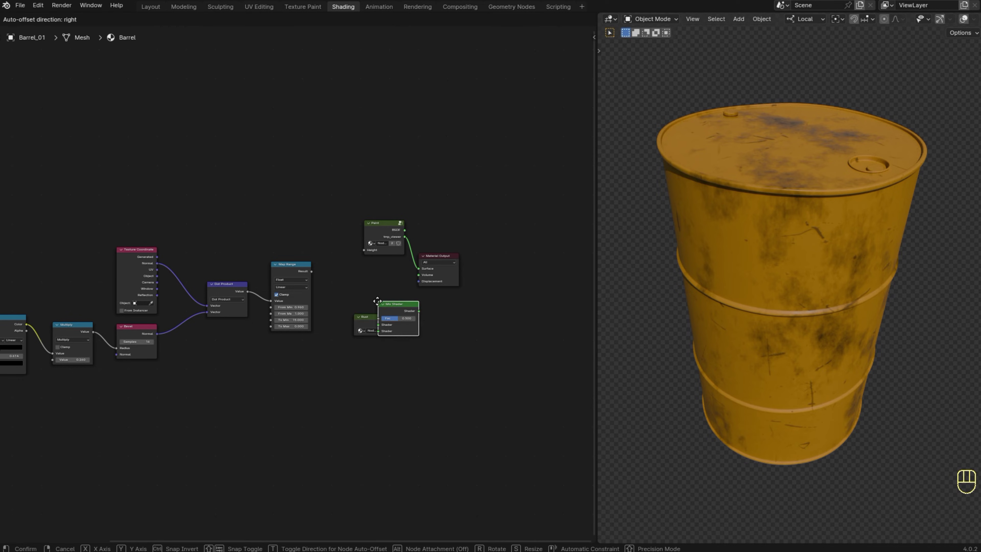
pyautogui.click(352, 268)
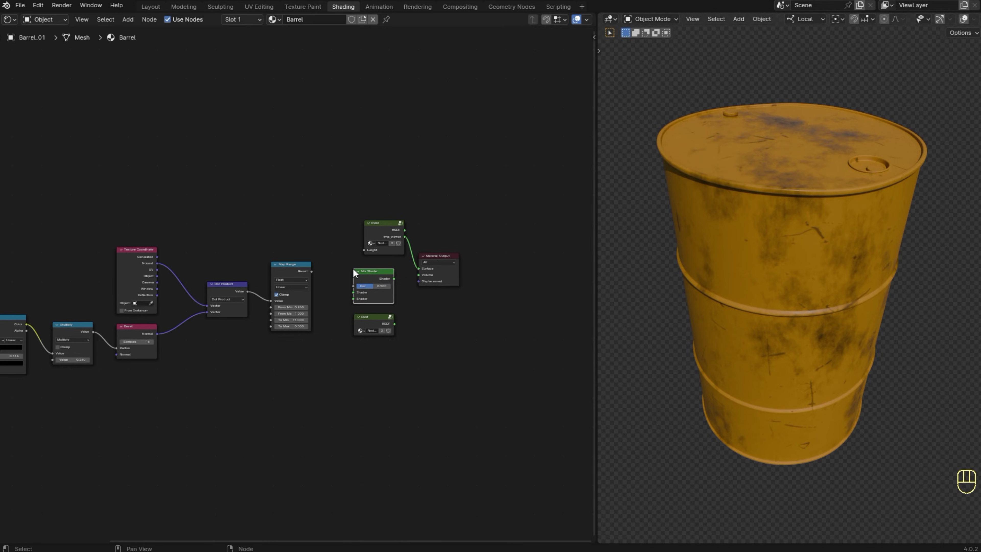
pyautogui.moveTo(439, 255); pyautogui.dragTo(530, 256)
pyautogui.moveTo(371, 282); pyautogui.dragTo(459, 278)
pyautogui.hotkey('ctrl', 'z')
pyautogui.hotkey('ctrl', 'z')
pyautogui.hotkey('ctrl', 'z')
pyautogui.hotkey('ctrl', 'z')
pyautogui.hotkey('ctrl', 'z')
pyautogui.hotkey('ctrl', 'z')
pyautogui.hotkey('ctrl', 'z')
pyautogui.hotkey('ctrl', 'z')
# - Link Paint and Rust into the Mix Shader, Map Range to Fac, and Mix Shader to output
pyautogui.keyDown('ctrl'); pyautogui.keyDown('shift'); pyautogui.click(413, 228); pyautogui.keyUp('shift'); pyautogui.keyUp('ctrl')
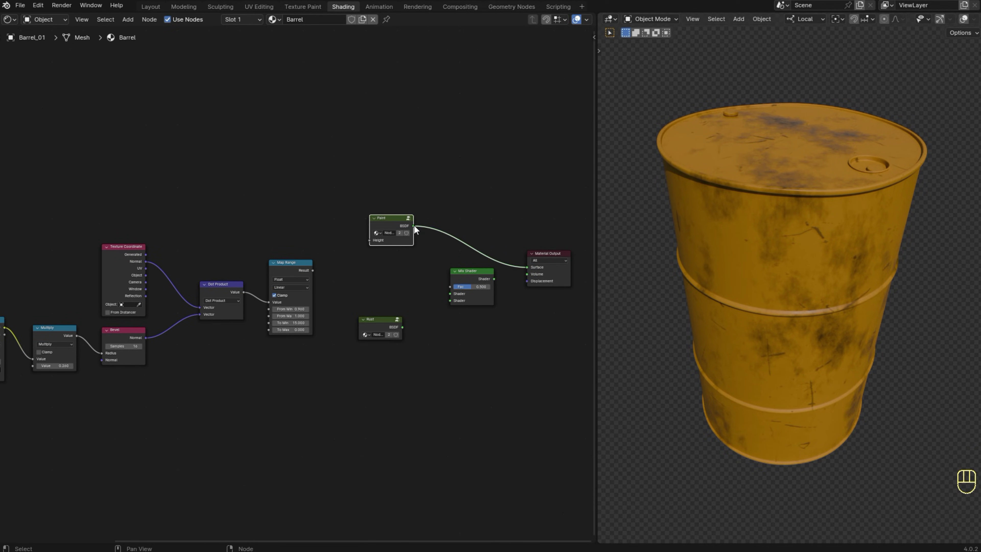
pyautogui.moveTo(412, 226)
pyautogui.mouseDown()
pyautogui.moveTo(446, 254)
pyautogui.moveTo(436, 309)
pyautogui.moveTo(449, 293)
pyautogui.mouseUp()
pyautogui.moveTo(402, 327); pyautogui.dragTo(452, 301)
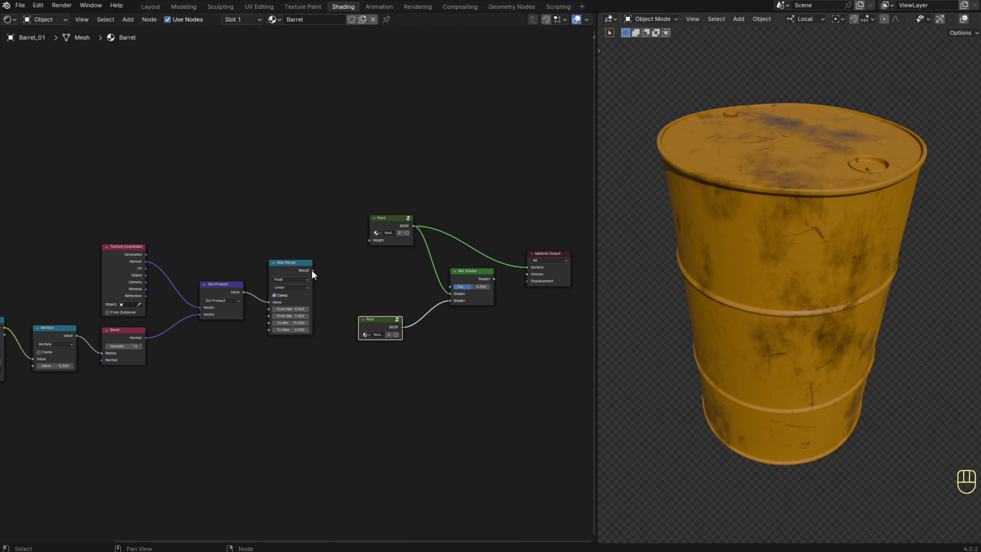
pyautogui.moveTo(312, 270); pyautogui.dragTo(450, 287)
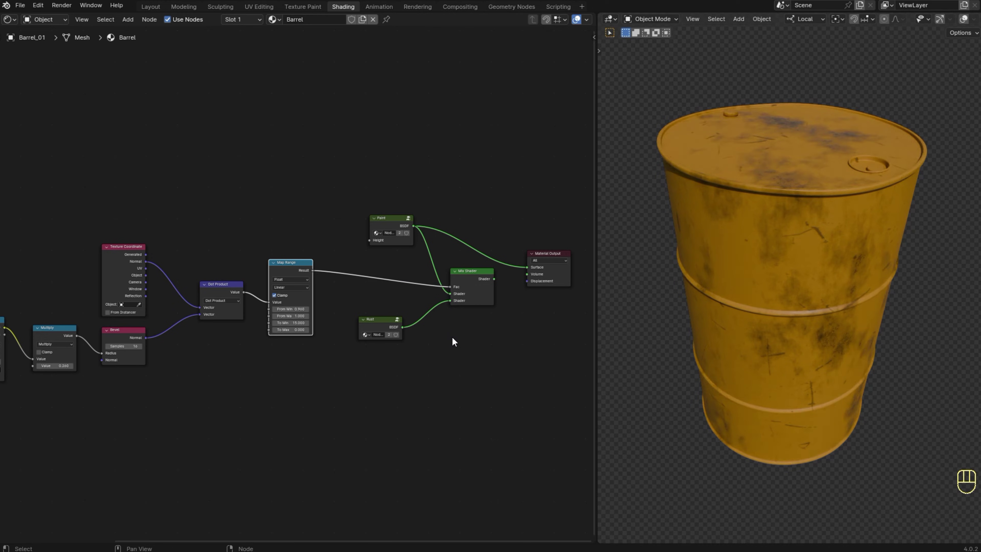
pyautogui.keyDown('ctrl'); pyautogui.keyDown('shift'); pyautogui.click(473, 276); pyautogui.keyUp('shift'); pyautogui.keyUp('ctrl')
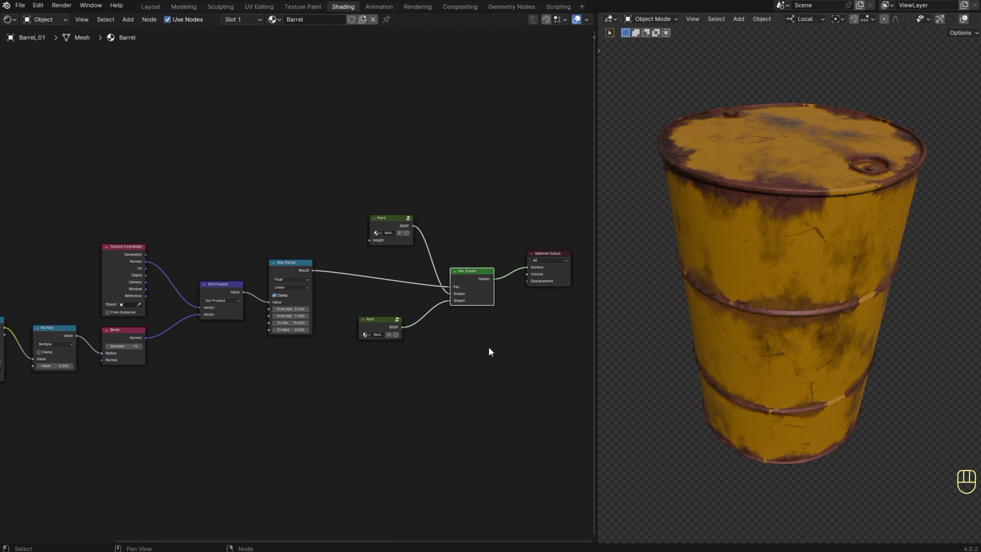
pyautogui.scroll(-1, 227, 365)
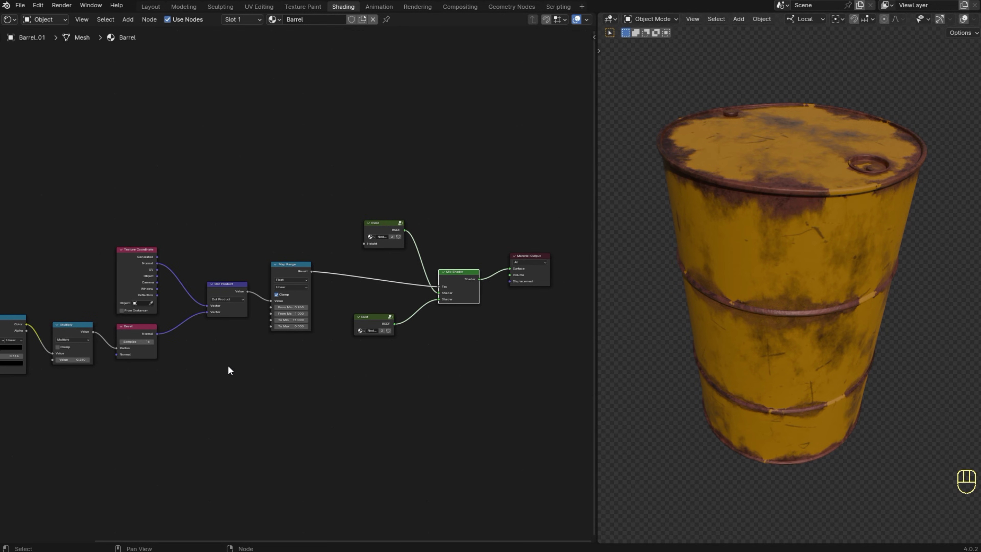
pyautogui.moveTo(227, 365); pyautogui.dragTo(304, 383, button='middle')
pyautogui.scroll(-1, 238, 372)
pyautogui.moveTo(239, 373); pyautogui.dragTo(337, 371, button='middle')
pyautogui.scroll(1, 338, 374)
# - Frame the seven mask nodes and label the frame 'Edge Wear Mask'
pyautogui.moveTo(13, 189); pyautogui.dragTo(499, 411)
pyautogui.hotkey('ctrl', 'j')
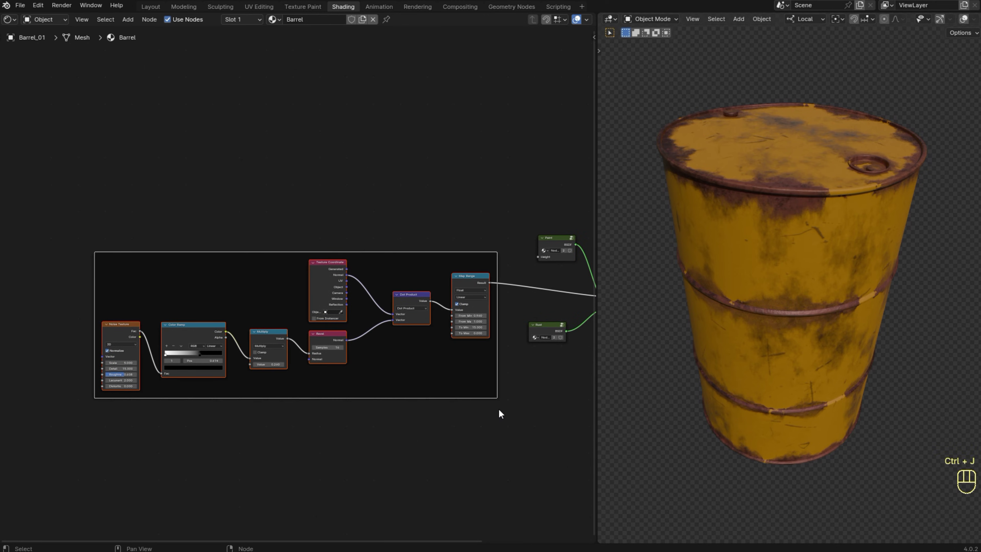
pyautogui.click(278, 254)
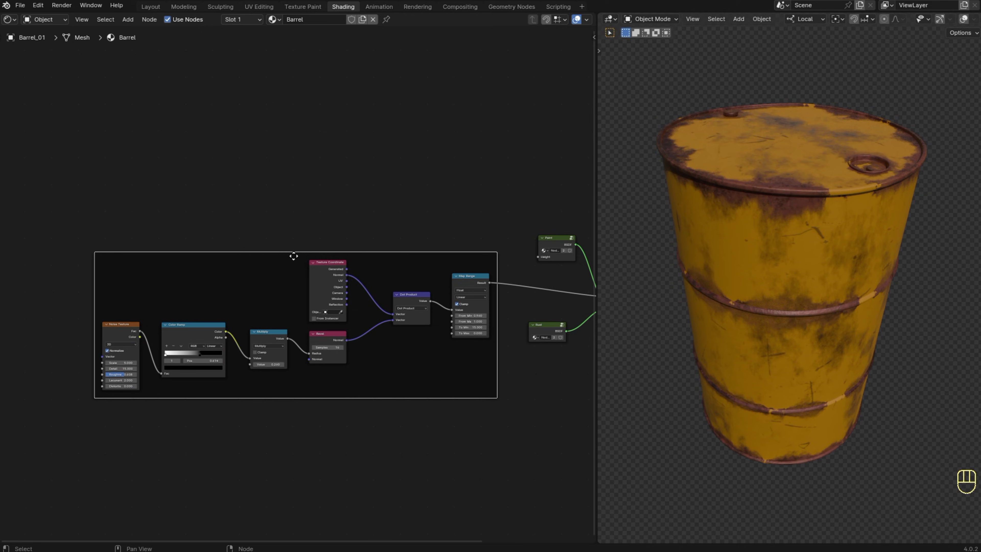
pyautogui.press('F2')
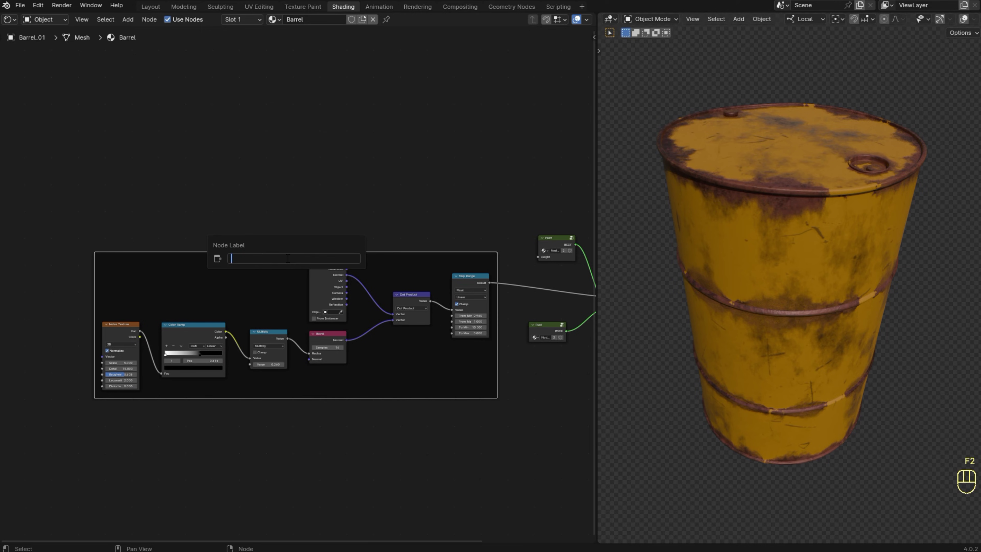
pyautogui.press('BackSpace')
pyautogui.press('BackSpace')
pyautogui.write('Edge Wear')
pyautogui.write('k')
pyautogui.press('Return')
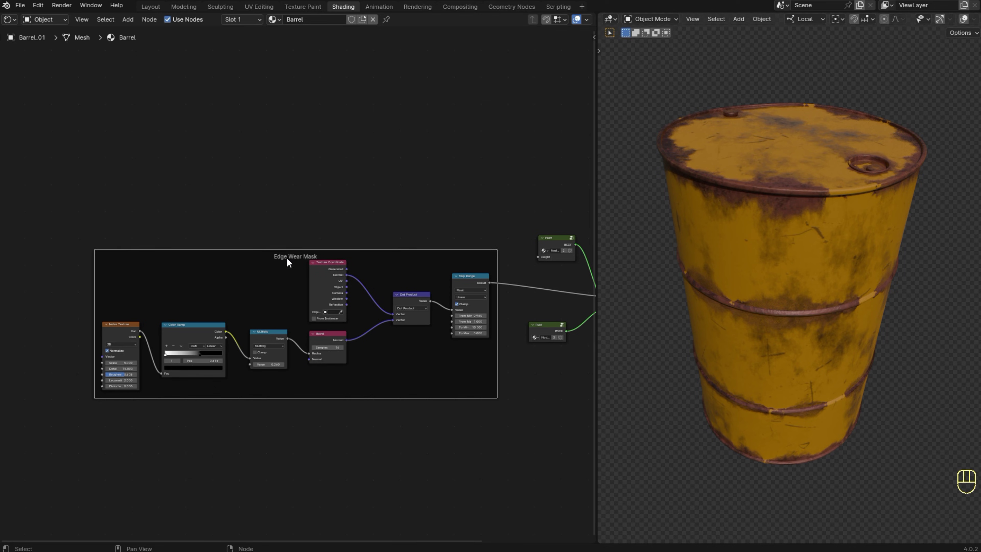
# - Set the mask's Multiply value to 0.420
pyautogui.scroll(2, 362, 377)
pyautogui.moveTo(361, 361); pyautogui.dragTo(412, 355, button='middle')
pyautogui.moveTo(300, 382); pyautogui.dragTo(382, 380, button='middle')
pyautogui.moveTo(378, 380)
pyautogui.keyDown('shift'); pyautogui.mouseDown()
pyautogui.moveTo(431, 380)
pyautogui.moveTo(371, 380)
pyautogui.mouseUp(); pyautogui.keyUp('shift')
pyautogui.moveTo(864, 307); pyautogui.dragTo(836, 317, button='middle')
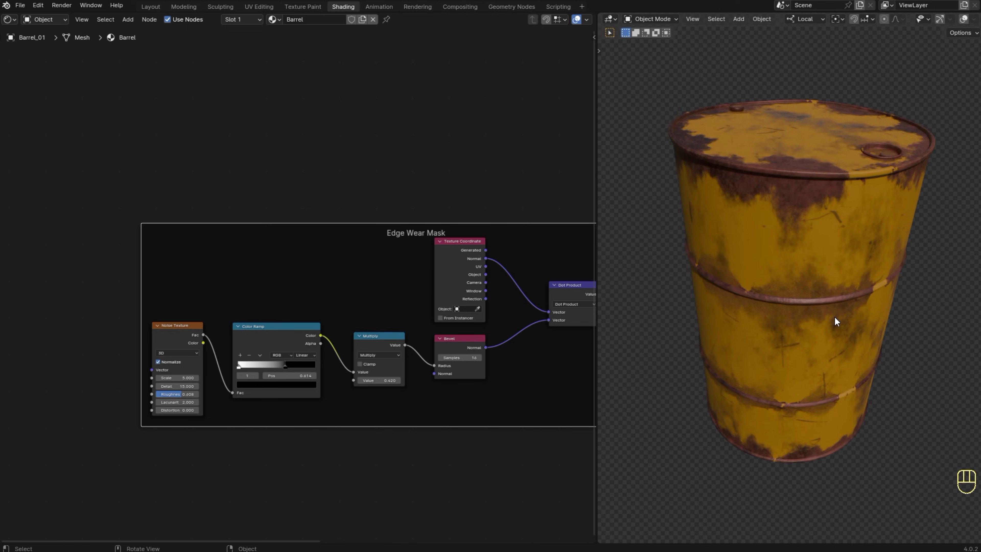
pyautogui.scroll(-3, 392, 305)
pyautogui.moveTo(429, 322); pyautogui.dragTo(373, 335, button='middle')
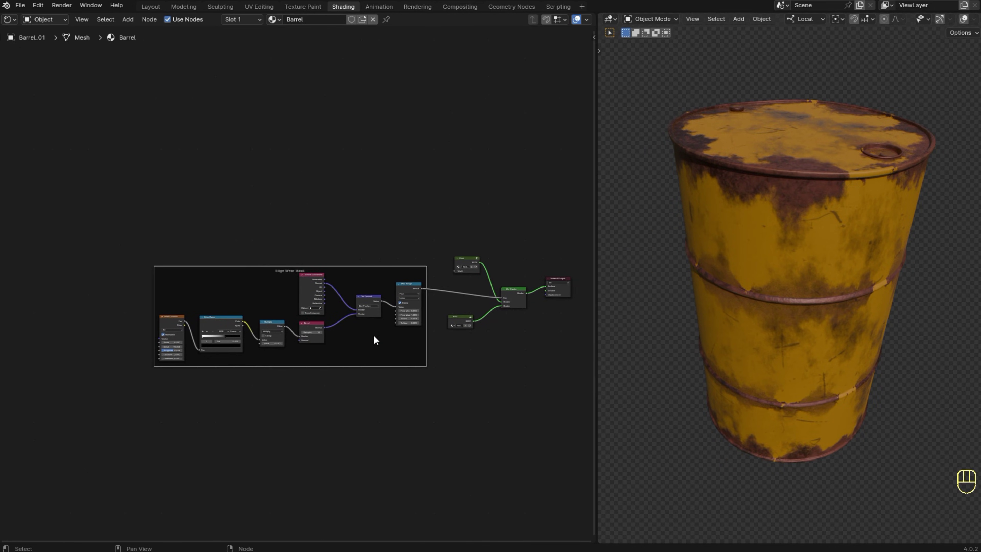